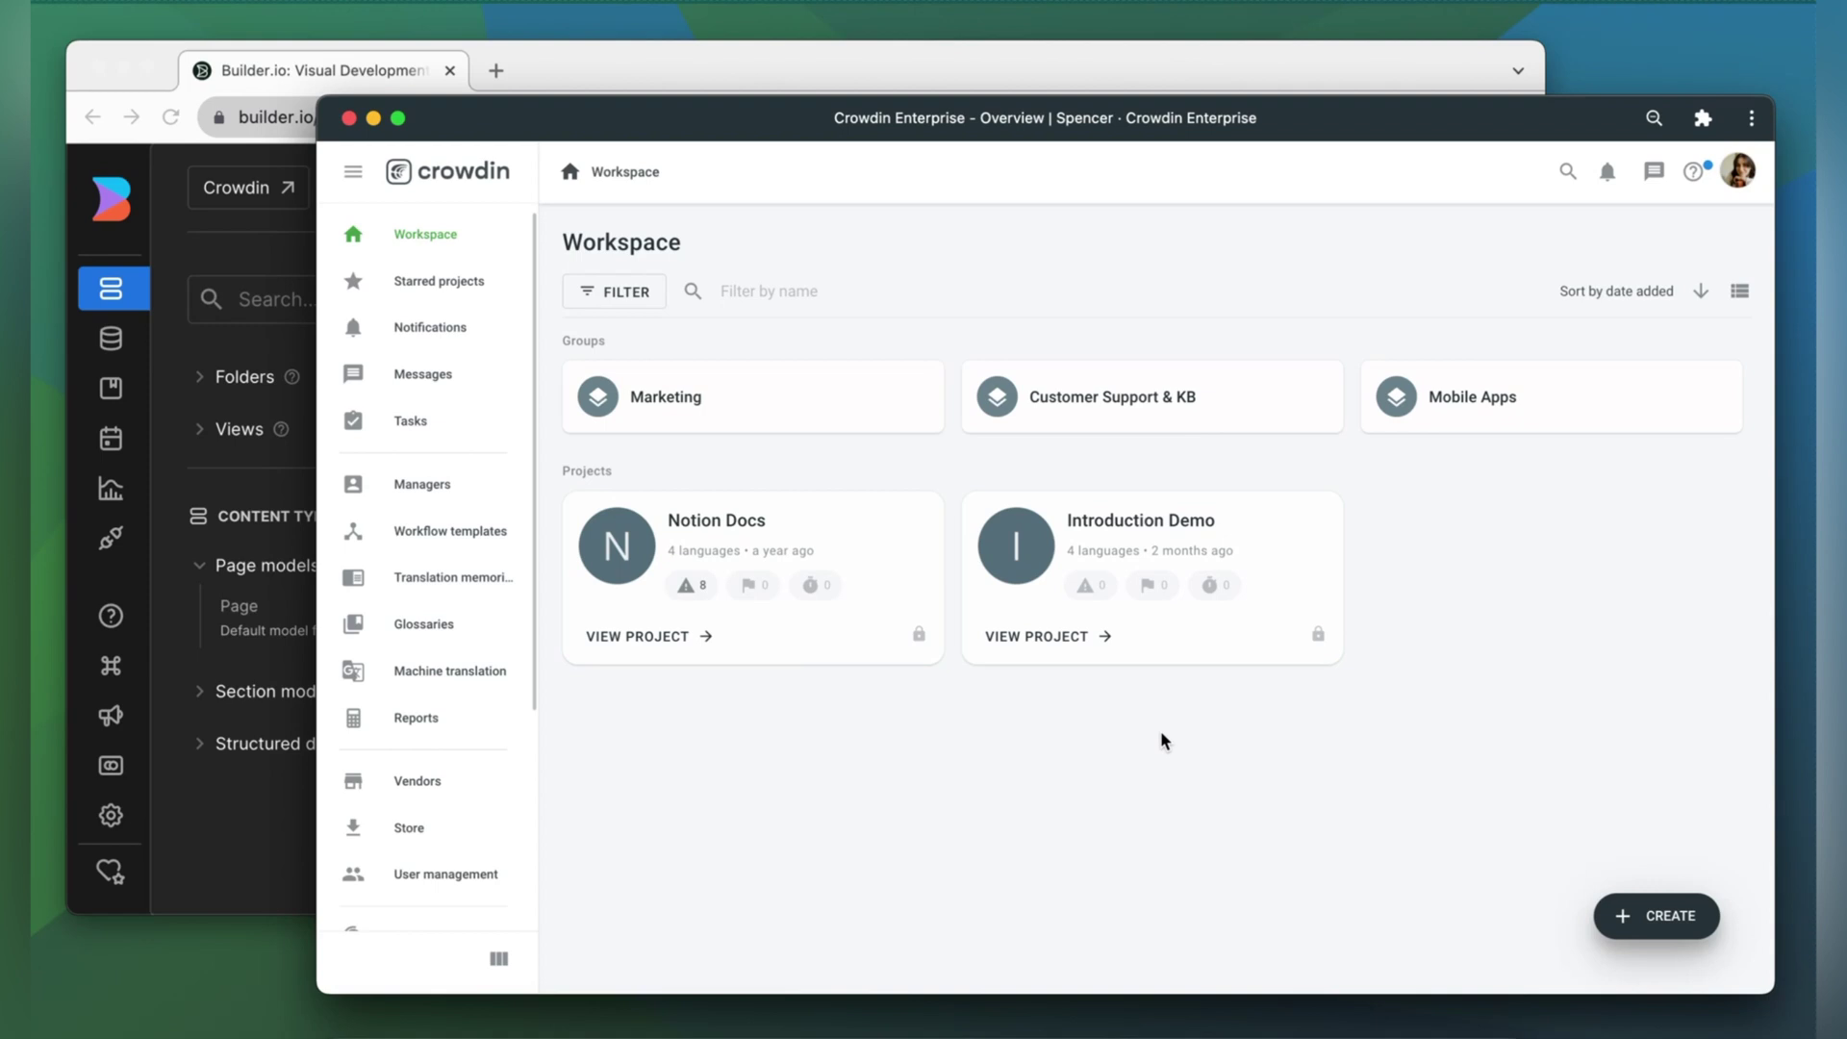
# Step: Find the Builder.io app in the Crowdin Store by searching 'bui' and install it
pyautogui.click(408, 827)
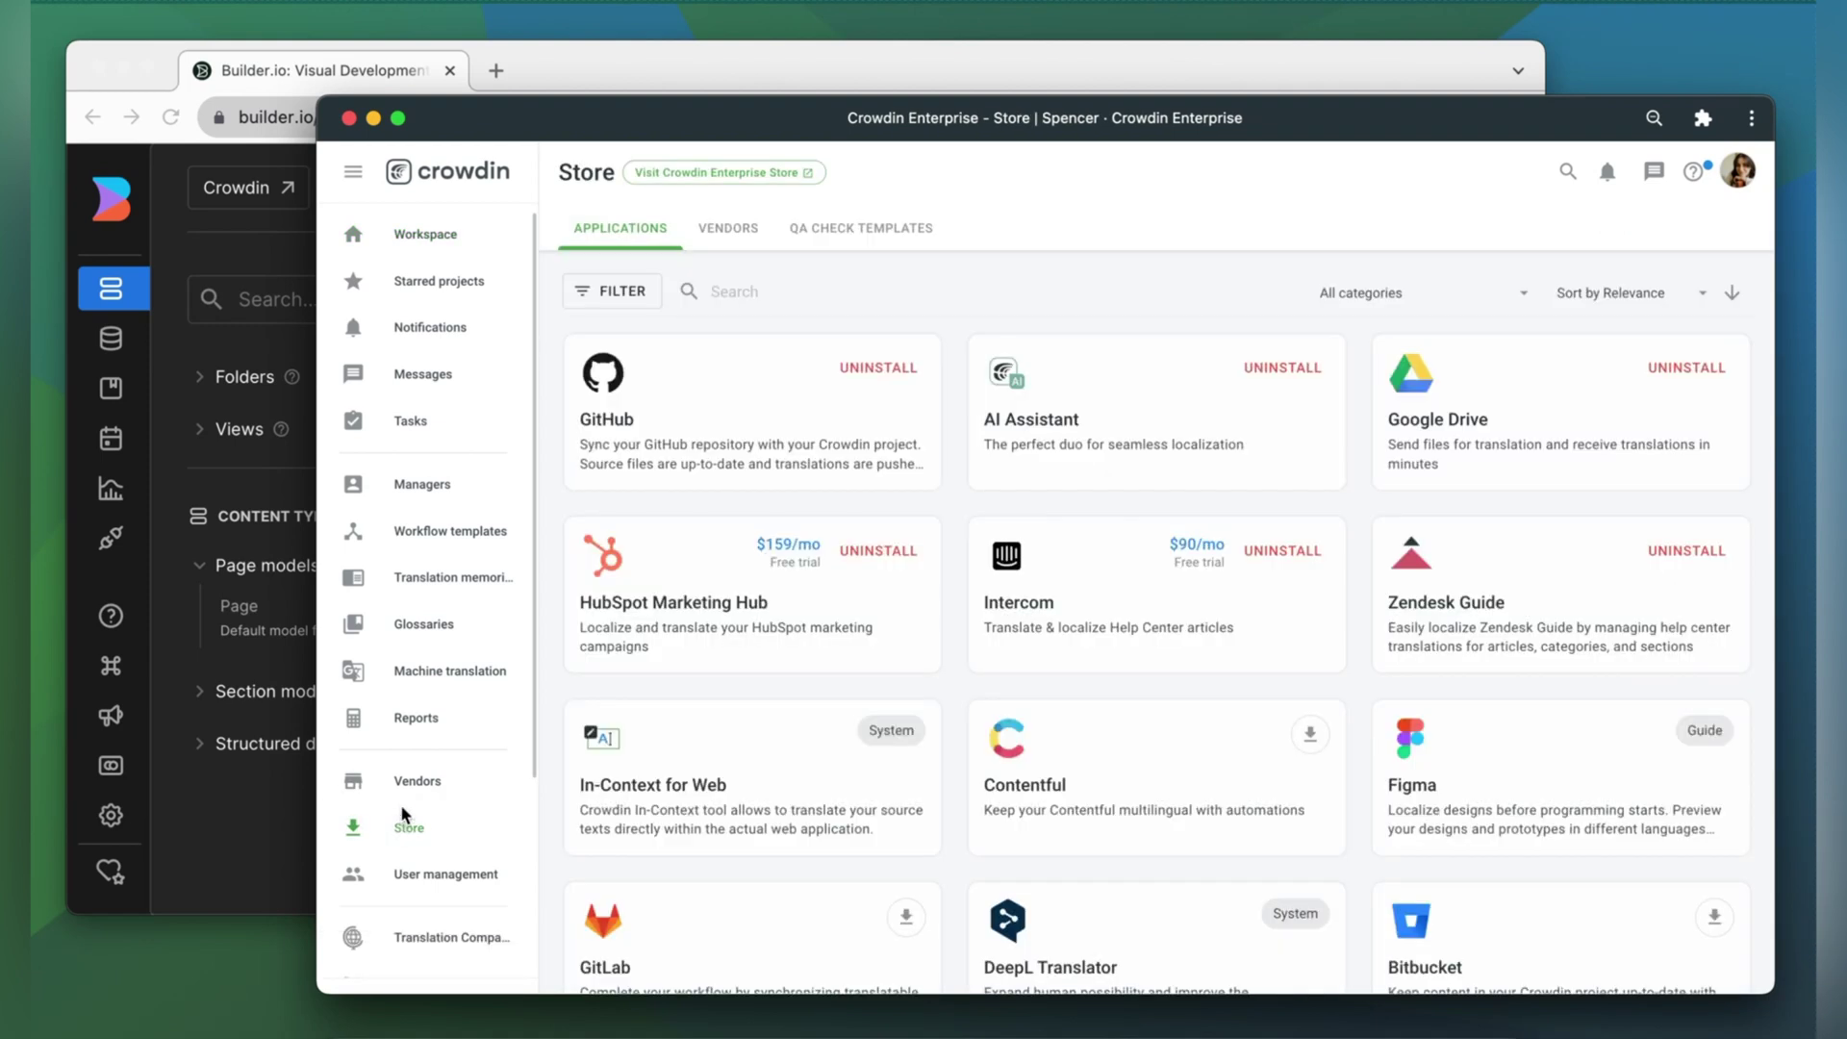
pyautogui.click(741, 290)
pyautogui.write('bui')
pyautogui.click(905, 368)
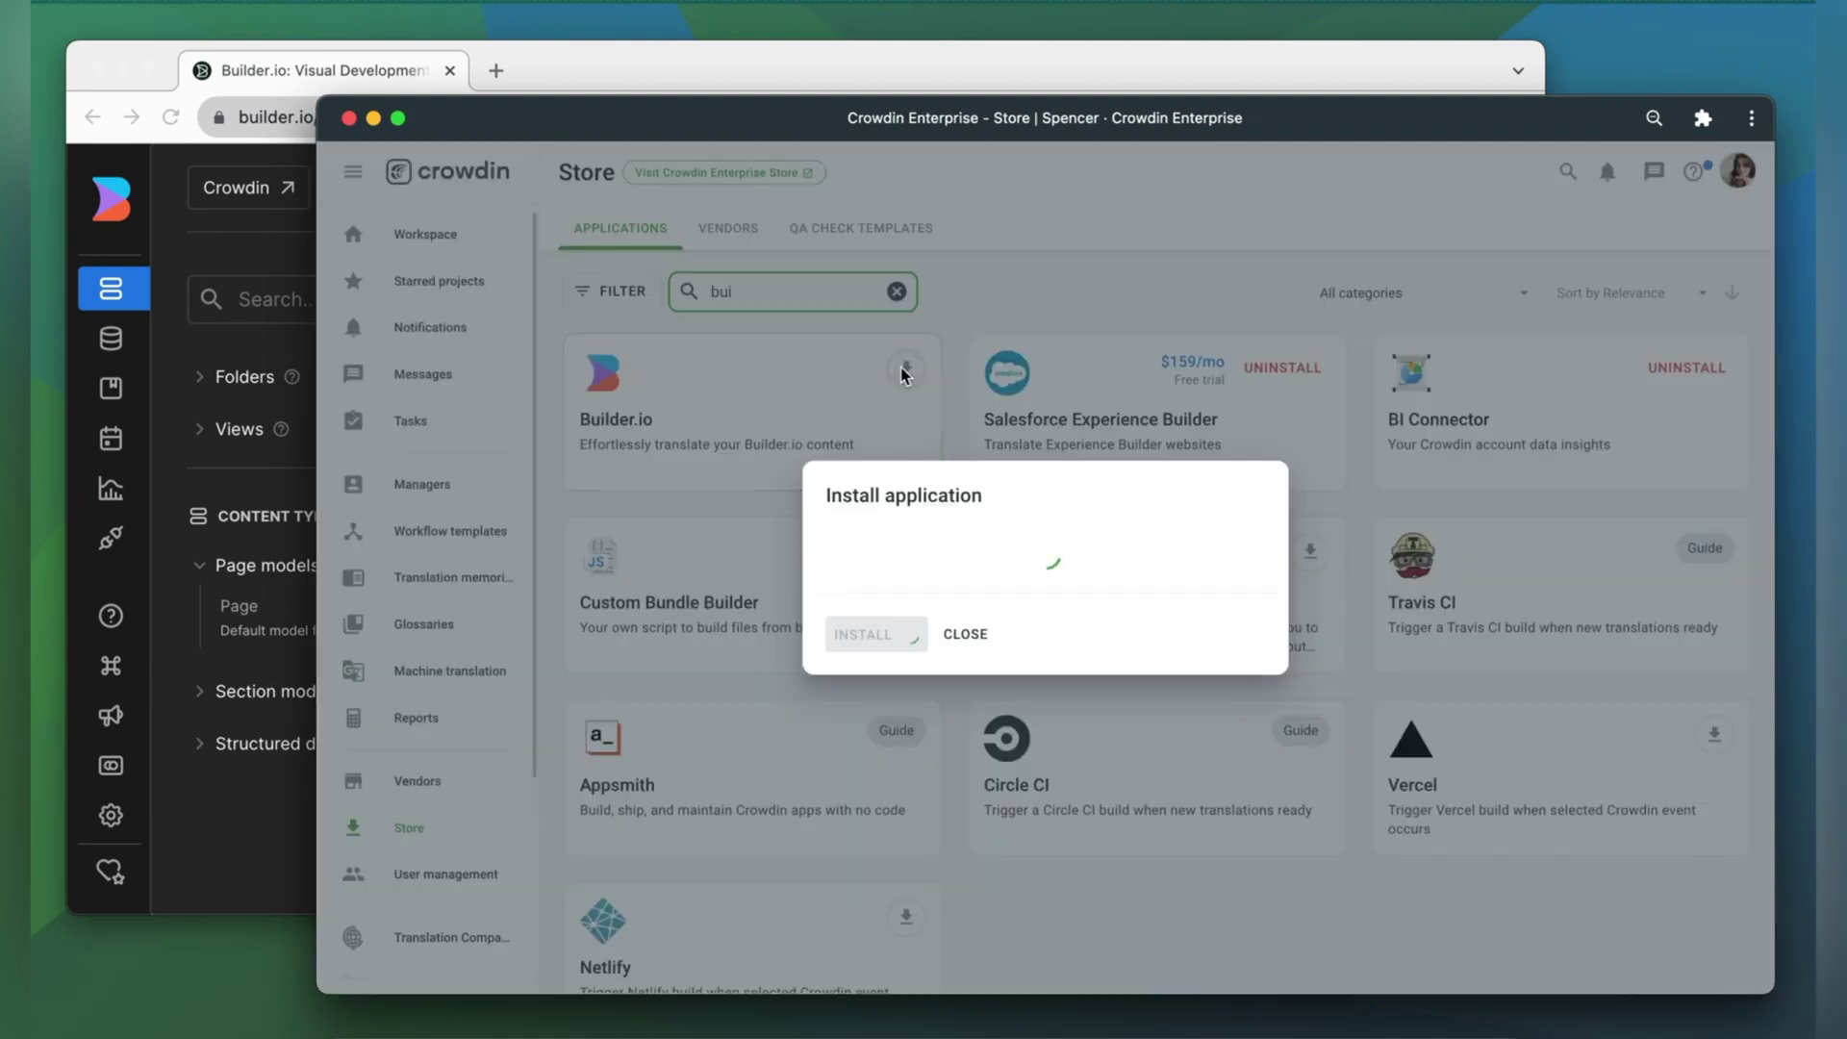
pyautogui.click(866, 833)
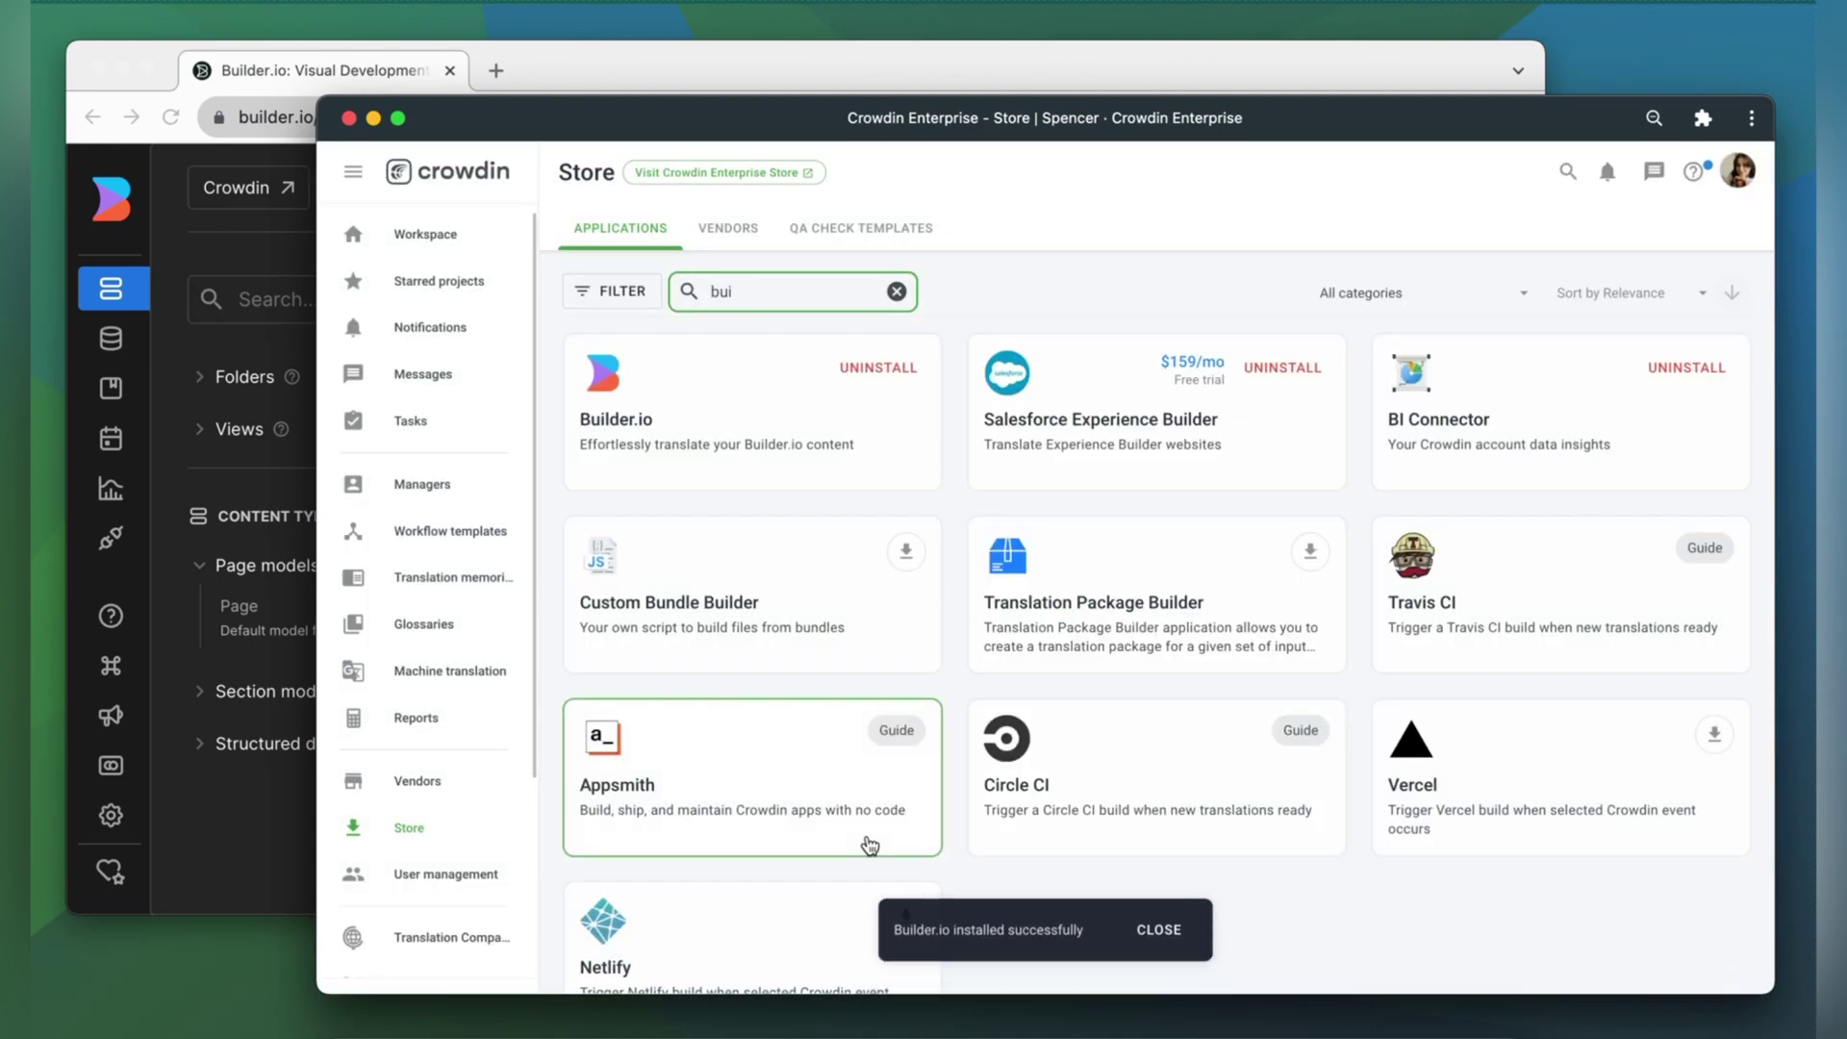
# Step: Open the Builder.io integration in the Introduction Demo project's Integrations
pyautogui.click(426, 235)
pyautogui.click(1057, 539)
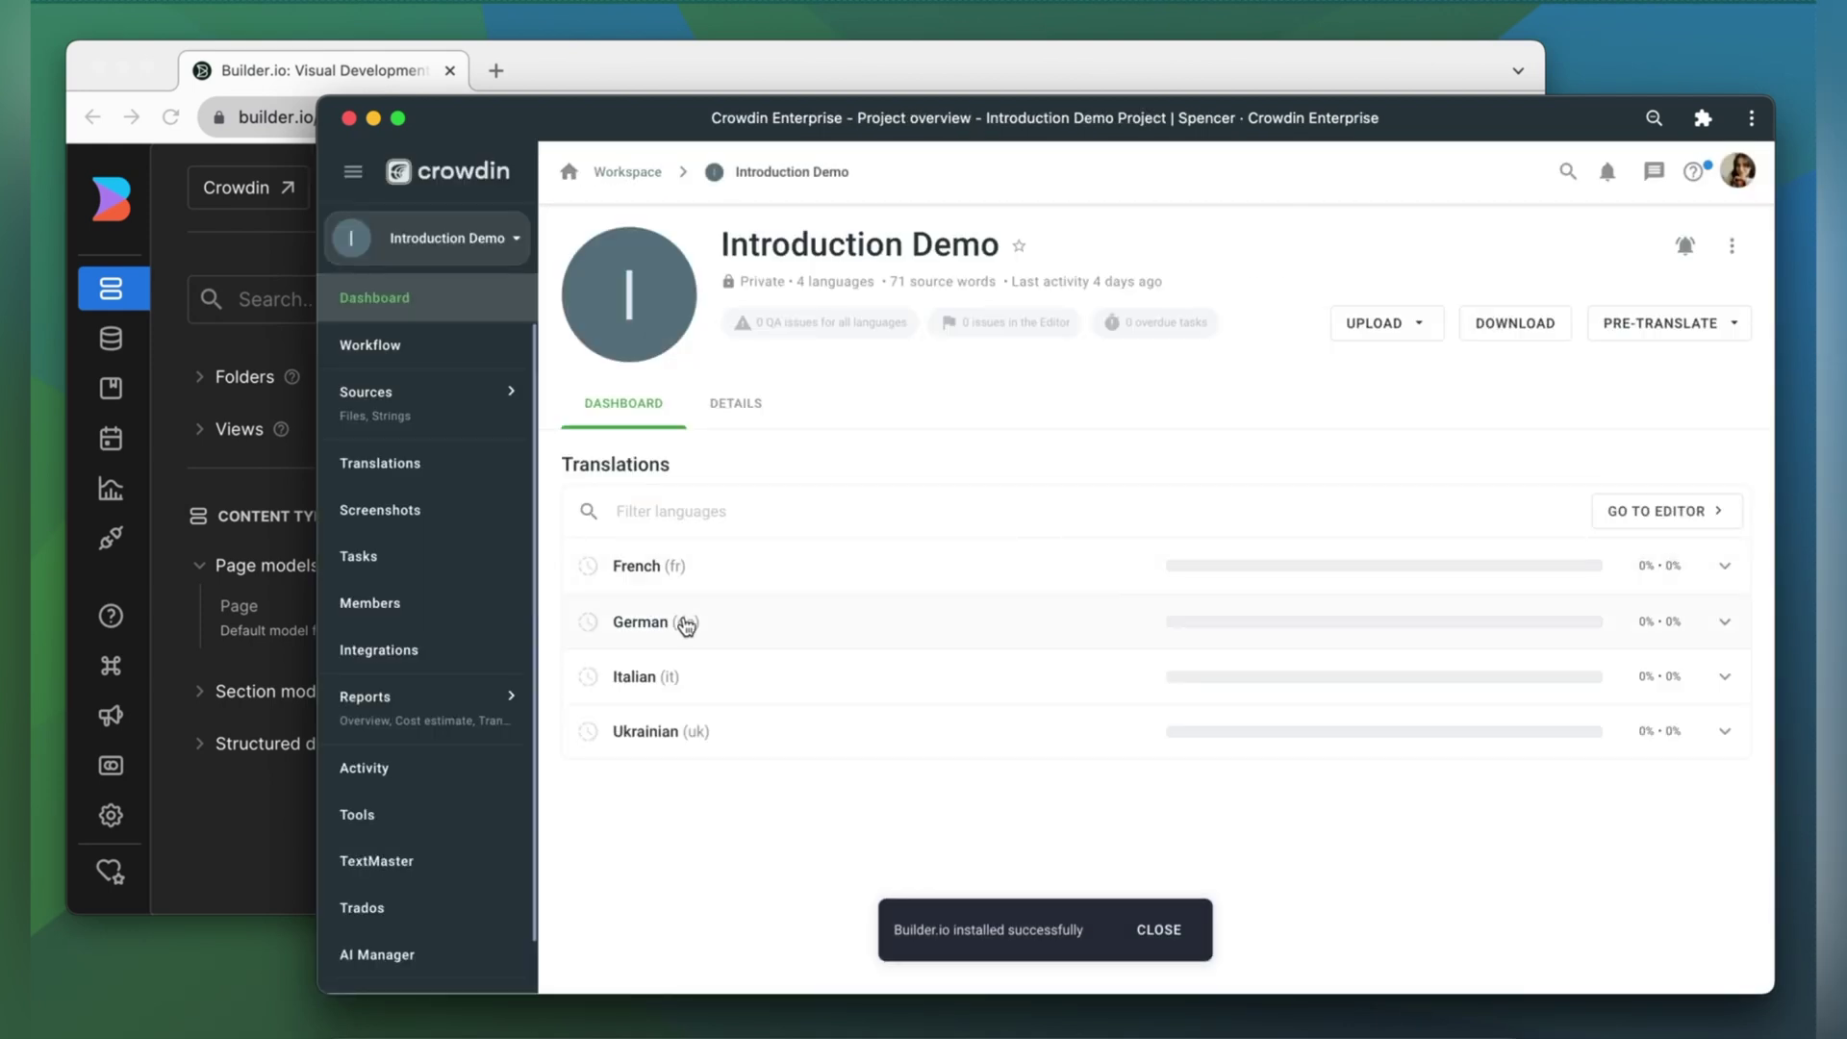
pyautogui.click(465, 649)
pyautogui.click(756, 244)
pyautogui.write('bui')
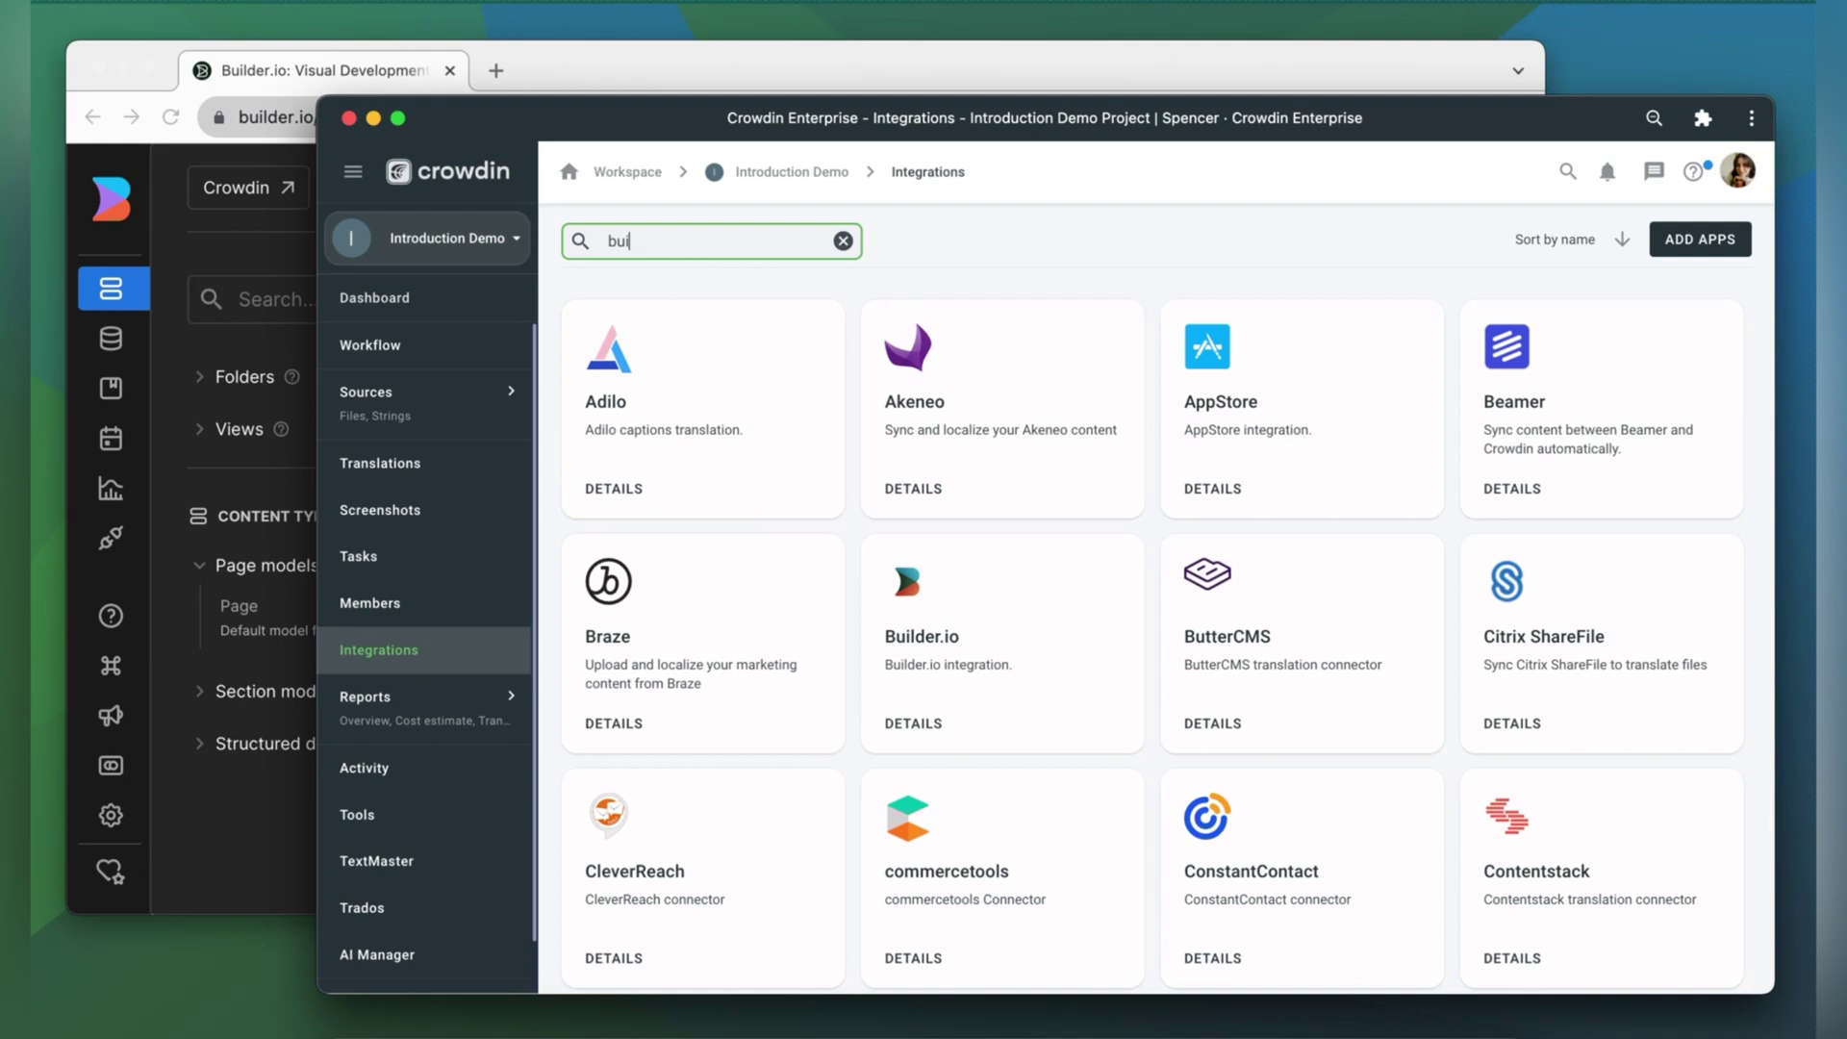
pyautogui.click(789, 350)
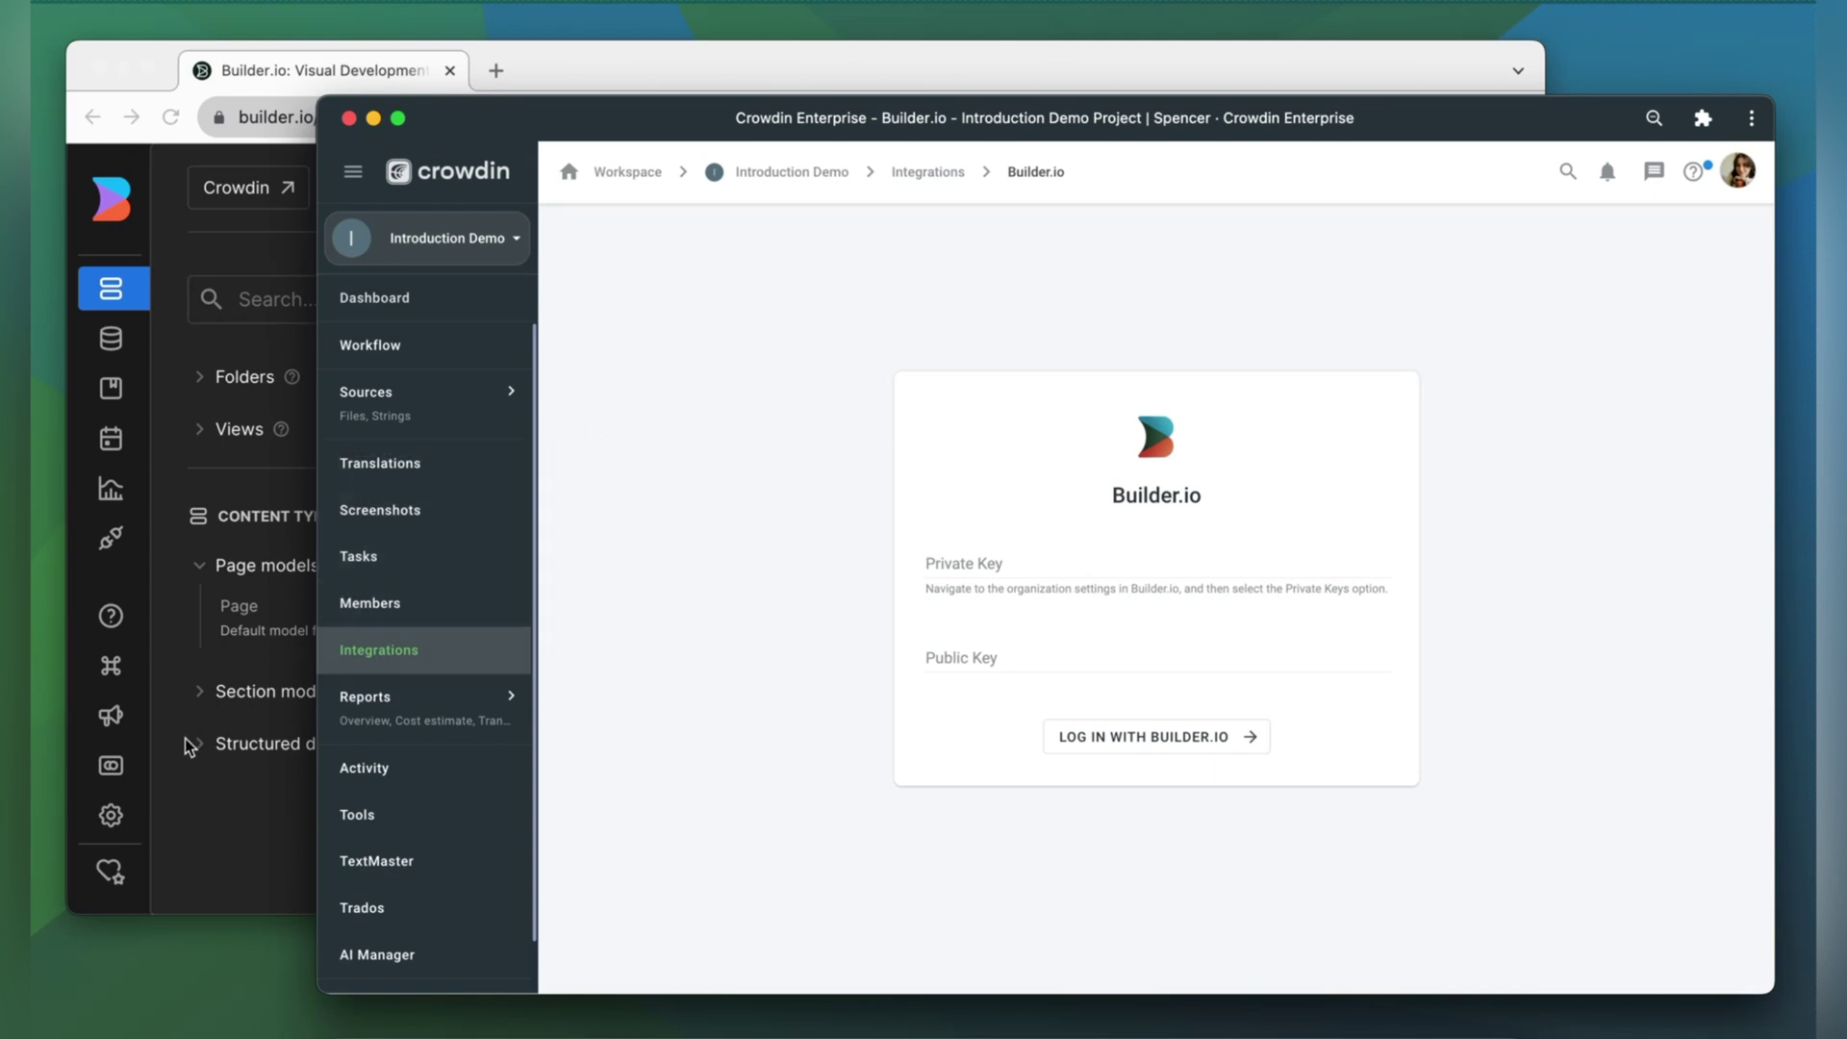
# Step: Add a 'locale' custom targeting attribute with values fr, de, uk and it in Builder.io settings
pyautogui.click(113, 819)
pyautogui.click(113, 819)
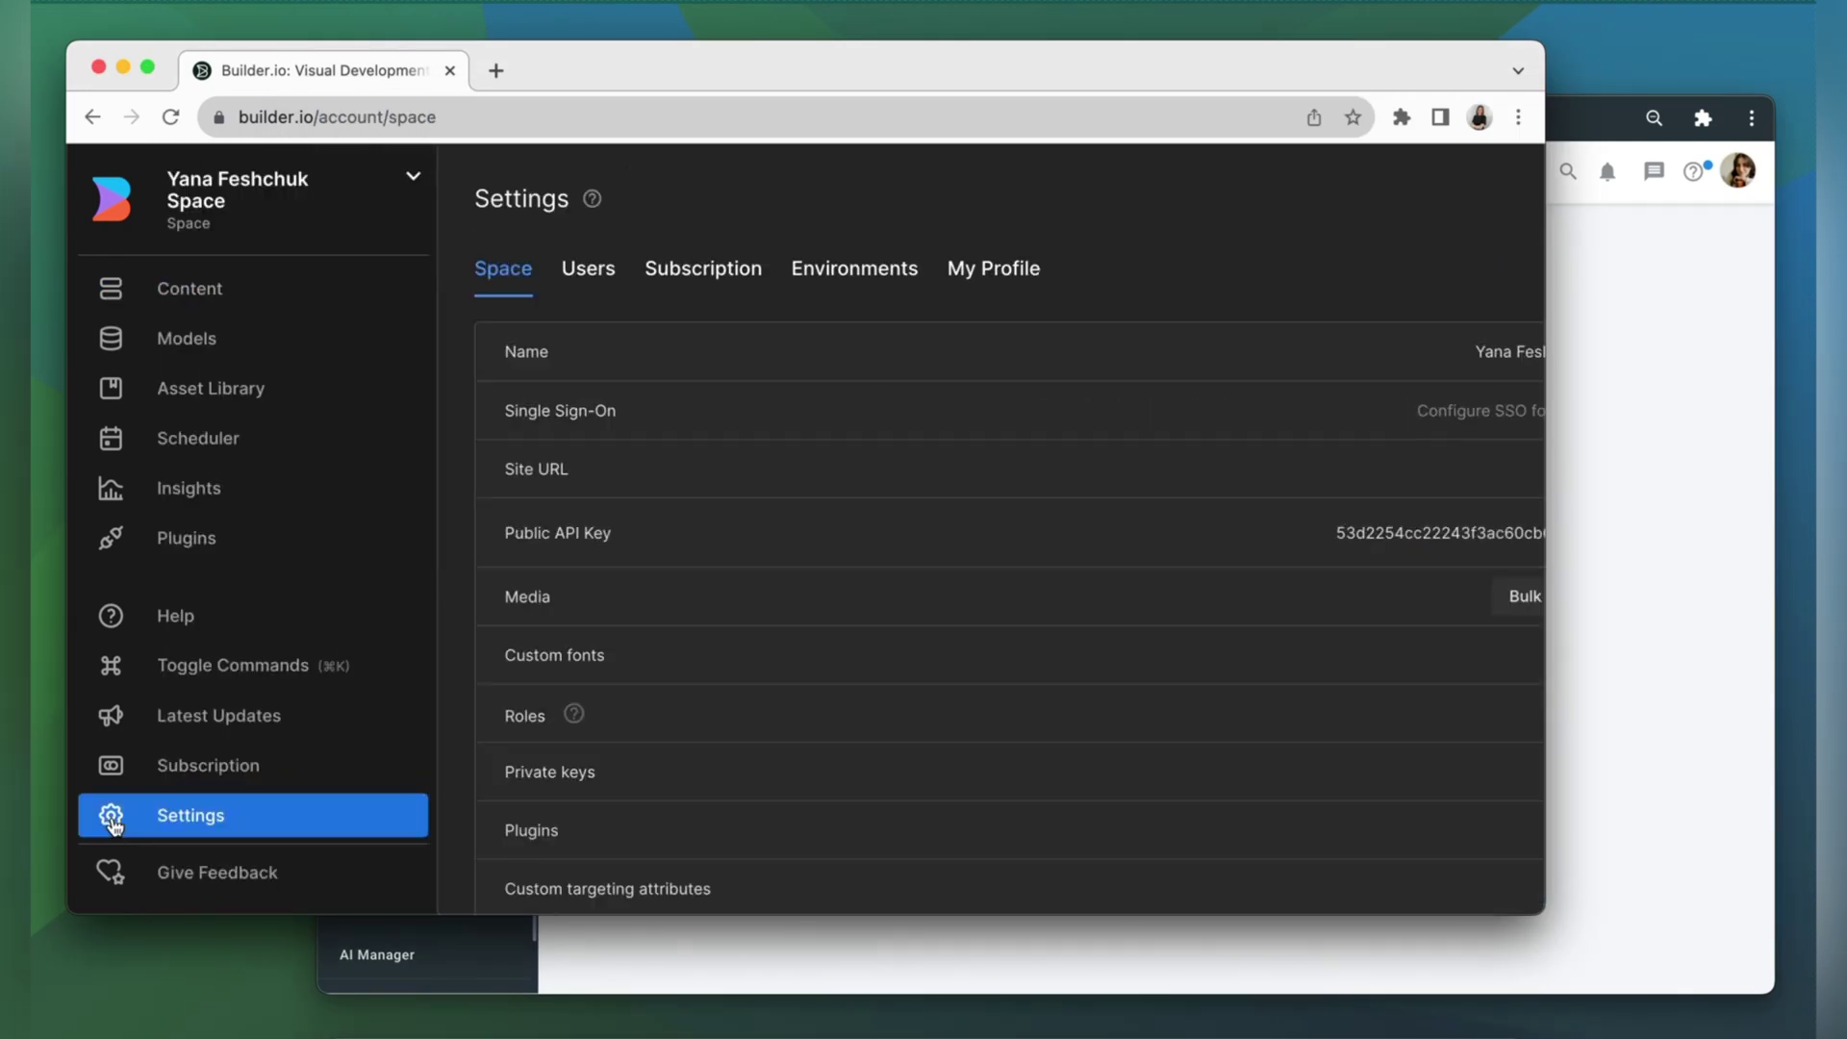
pyautogui.scroll(-2, 762, 710)
pyautogui.scroll(-2, 761, 710)
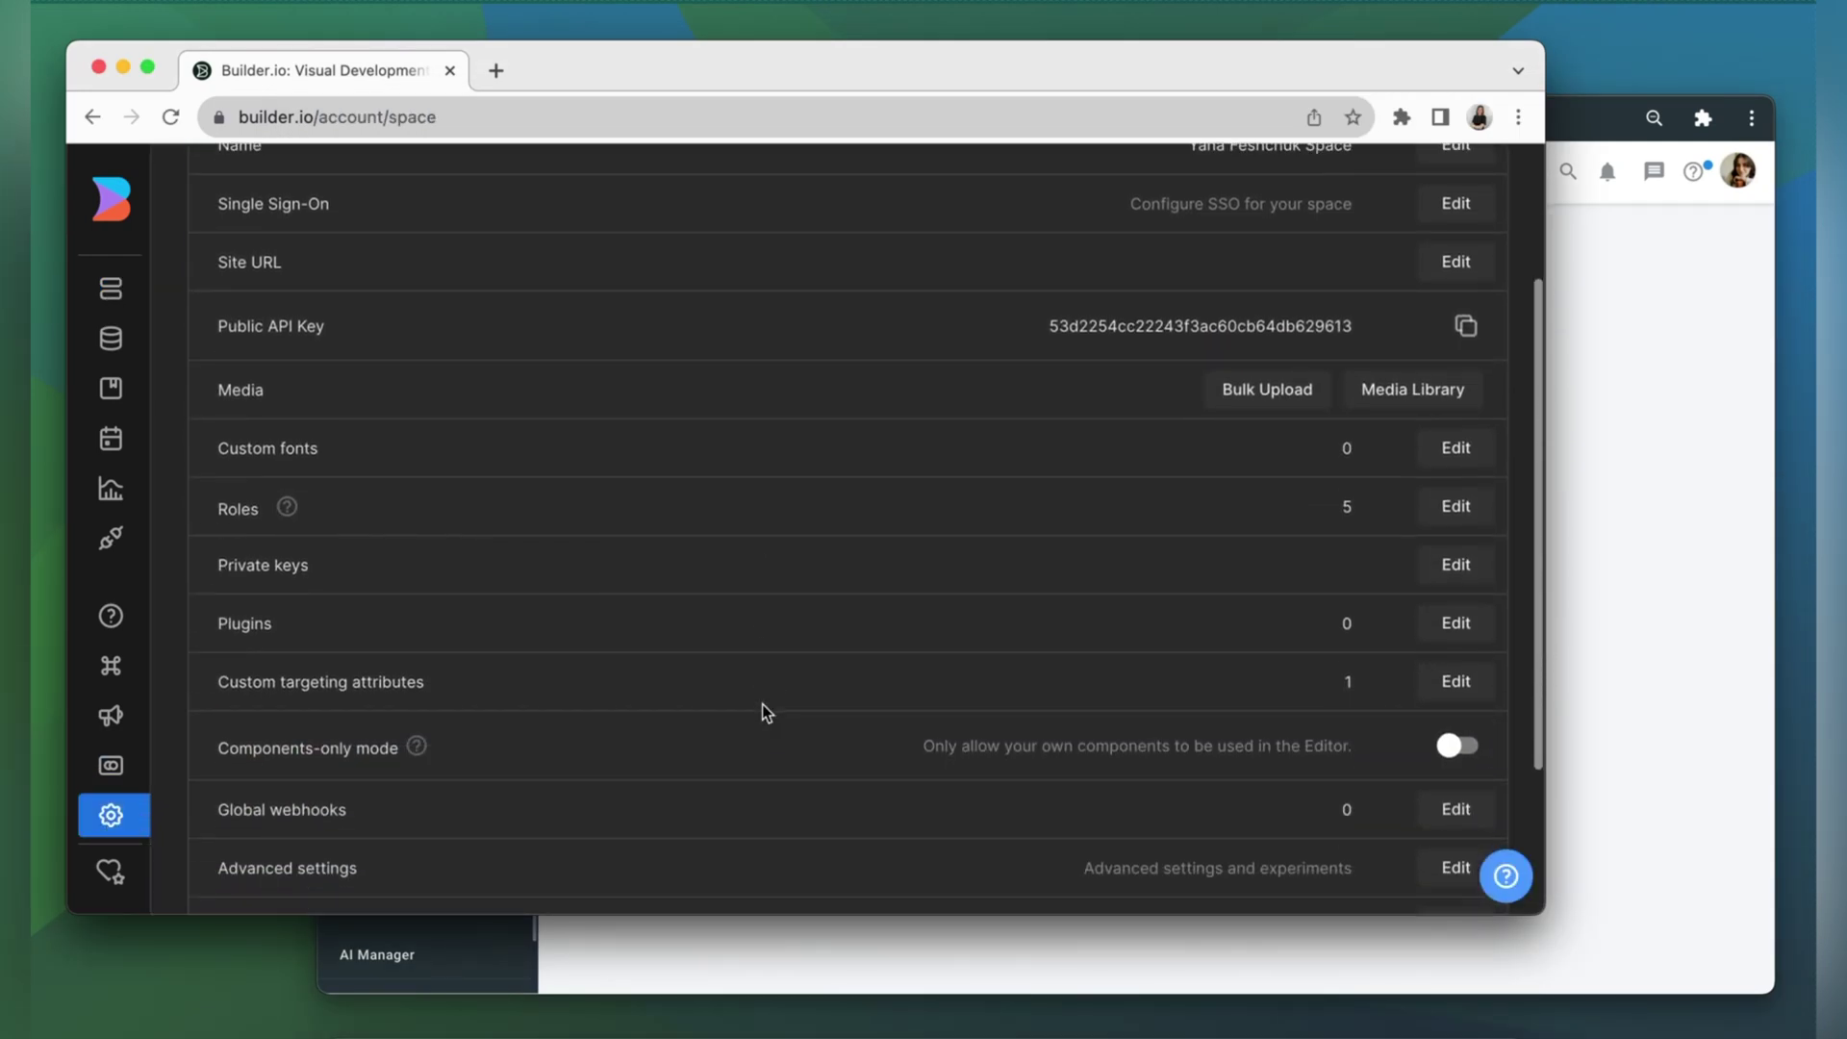
pyautogui.click(1455, 679)
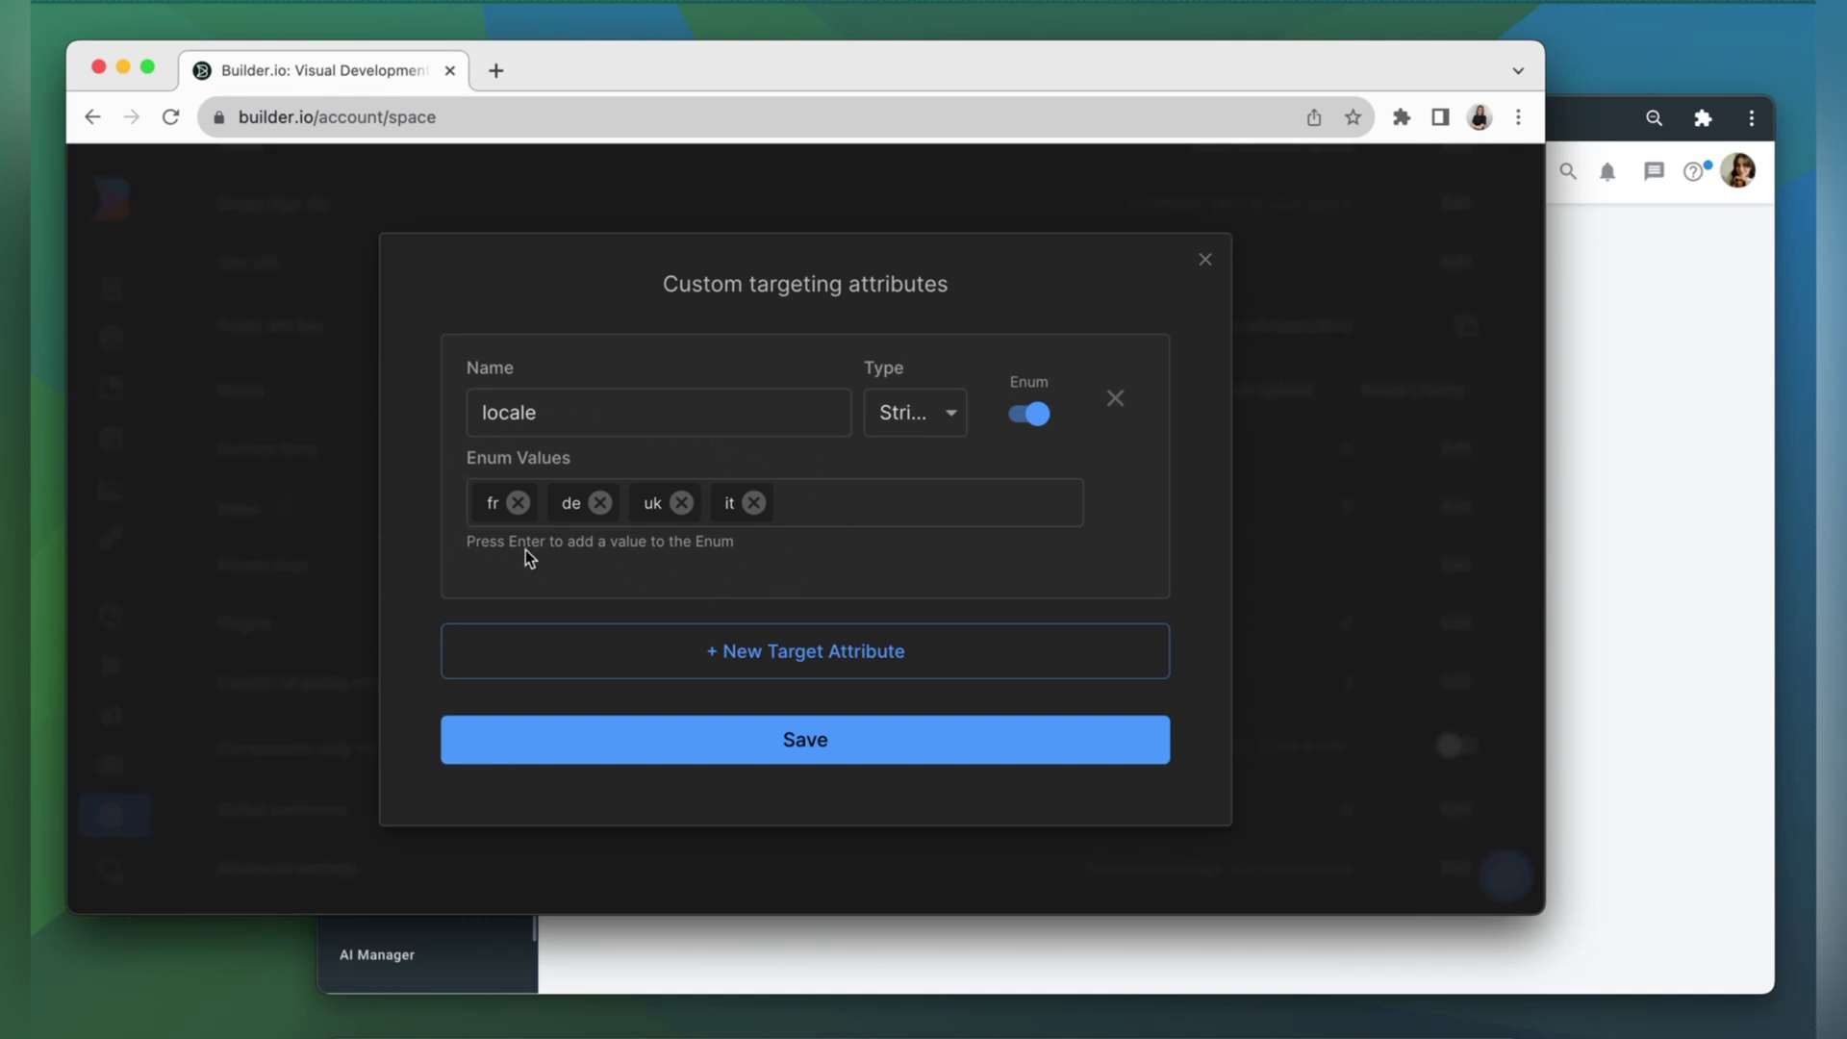
pyautogui.click(675, 740)
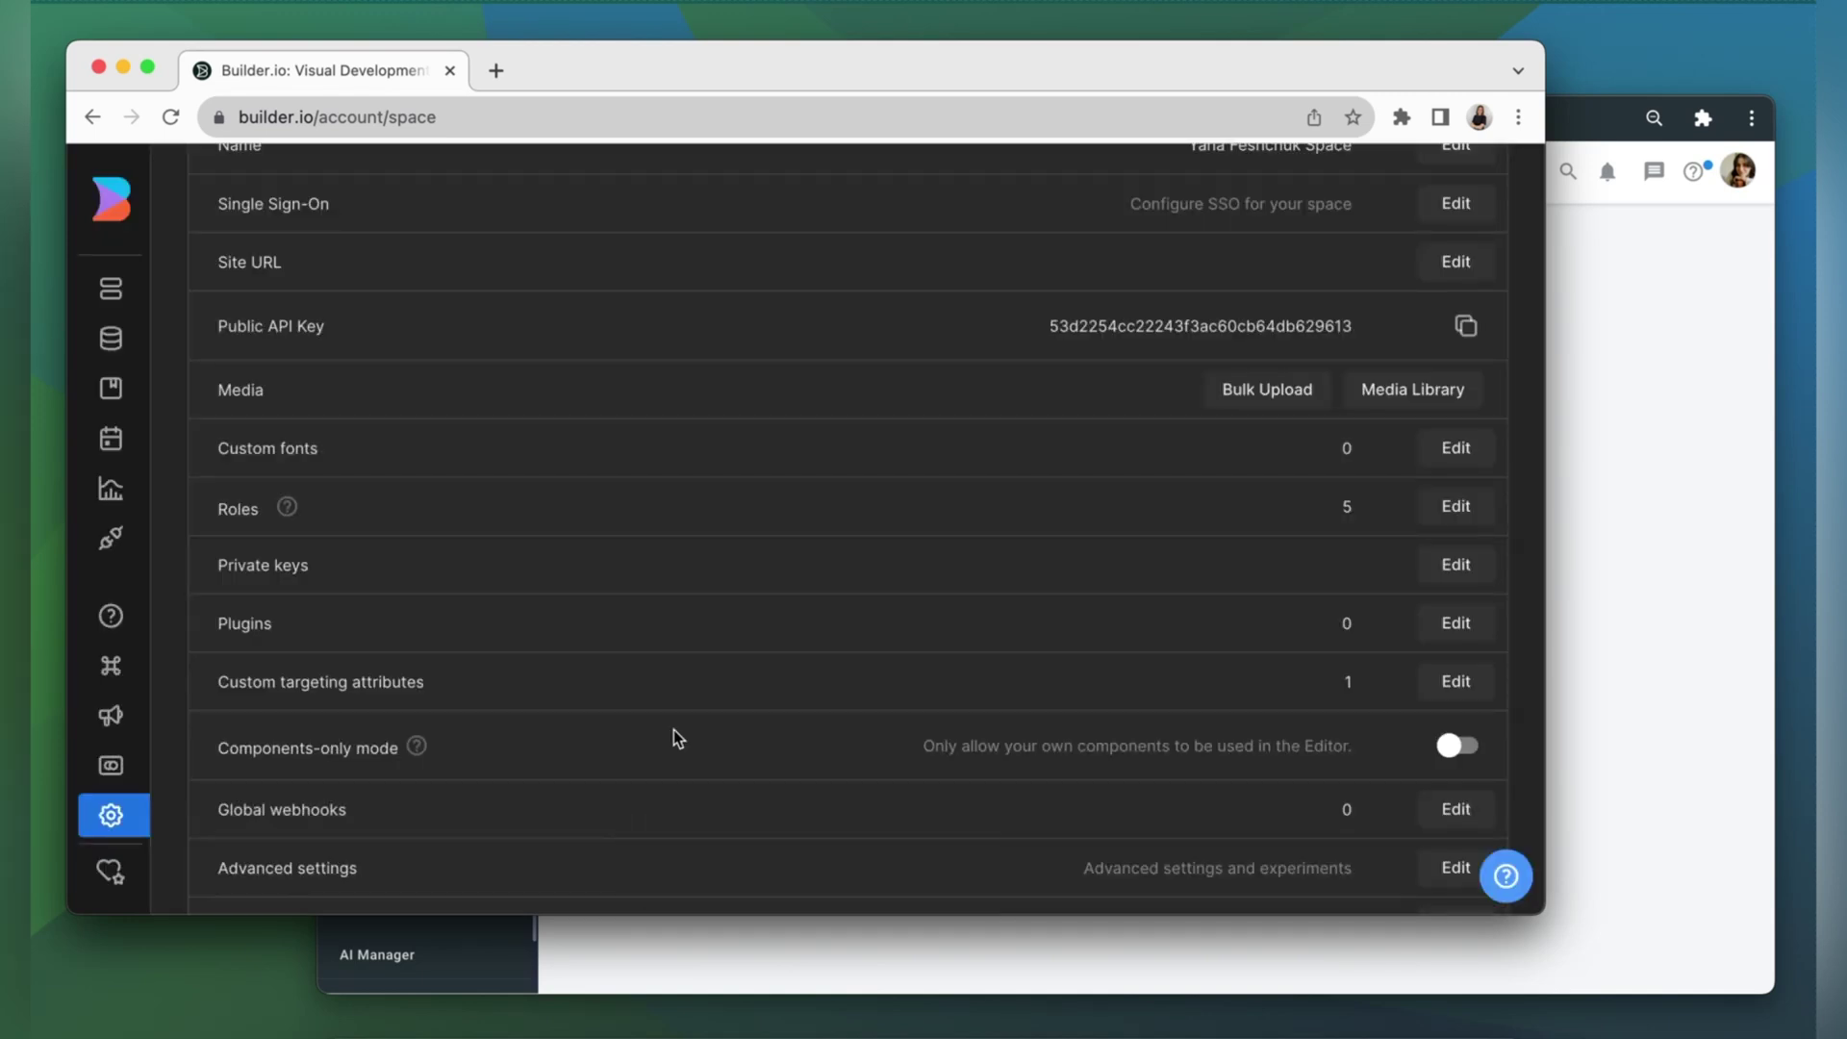
pyautogui.click(1593, 549)
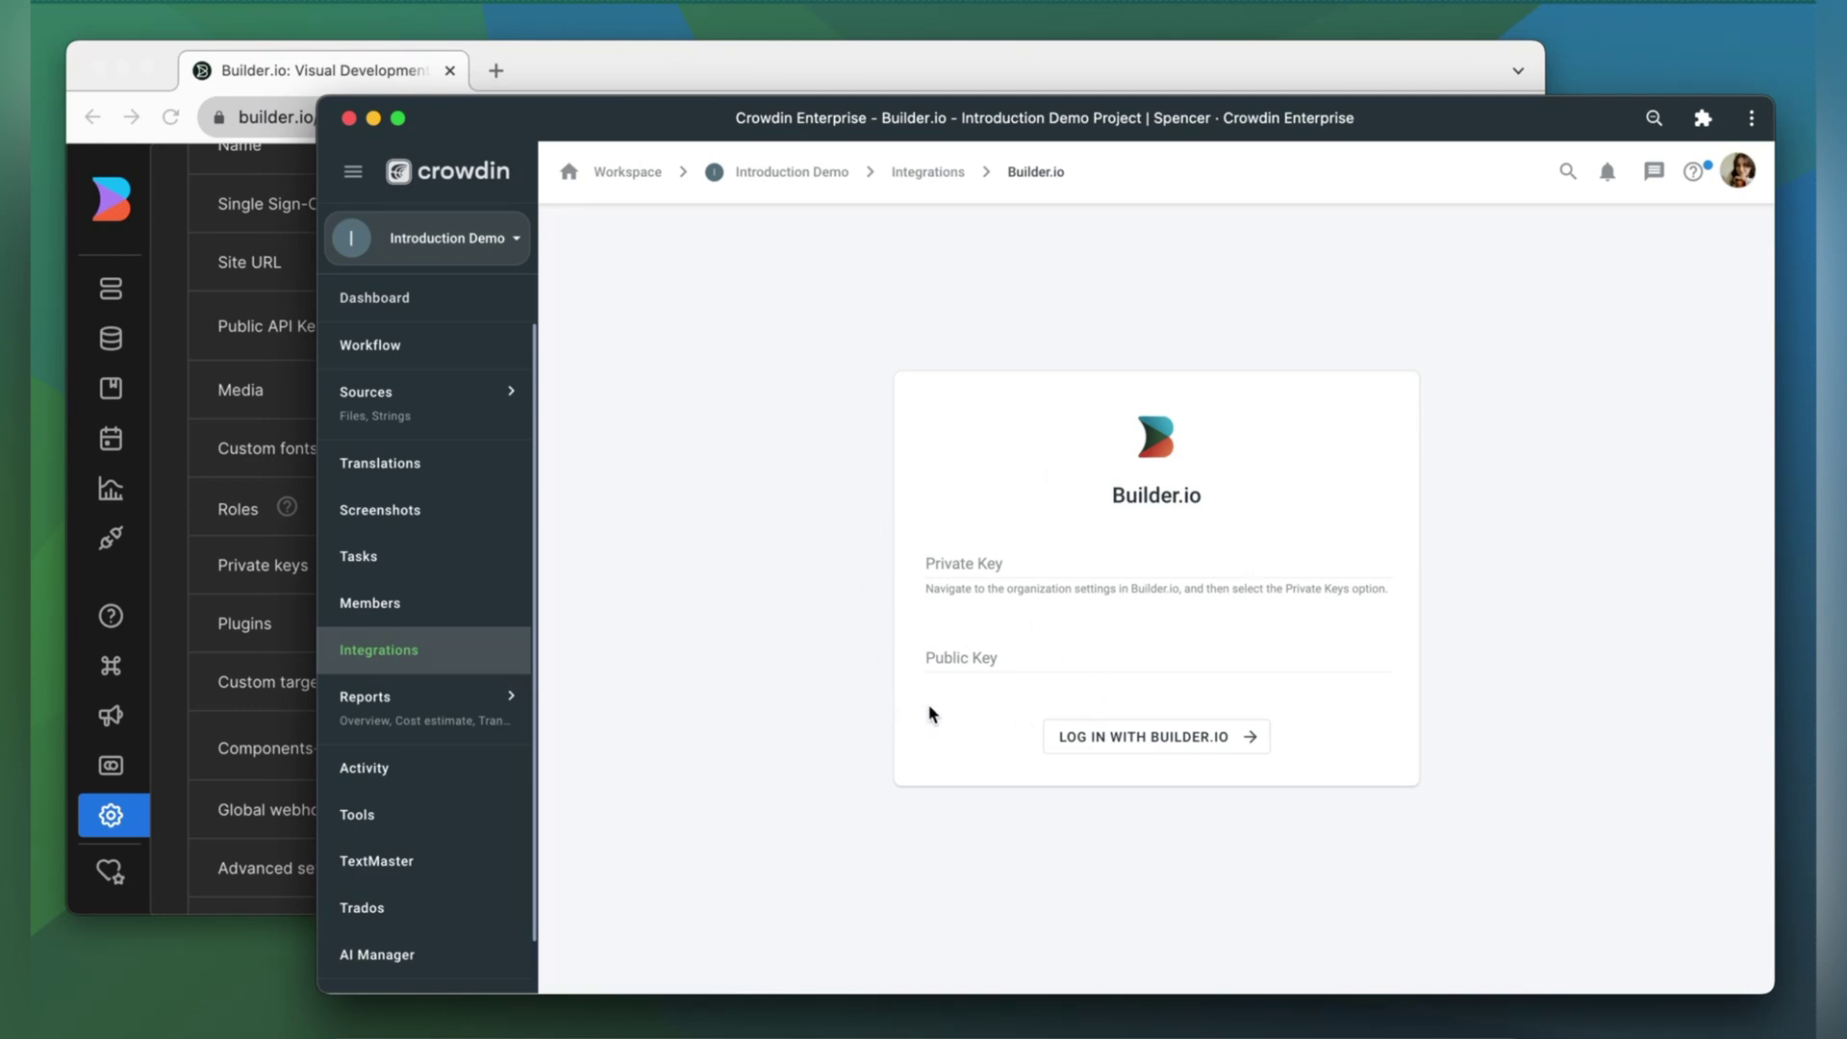
# Step: Copy the Builder.io Public API Key into the Crowdin login form's public key field
pyautogui.click(167, 777)
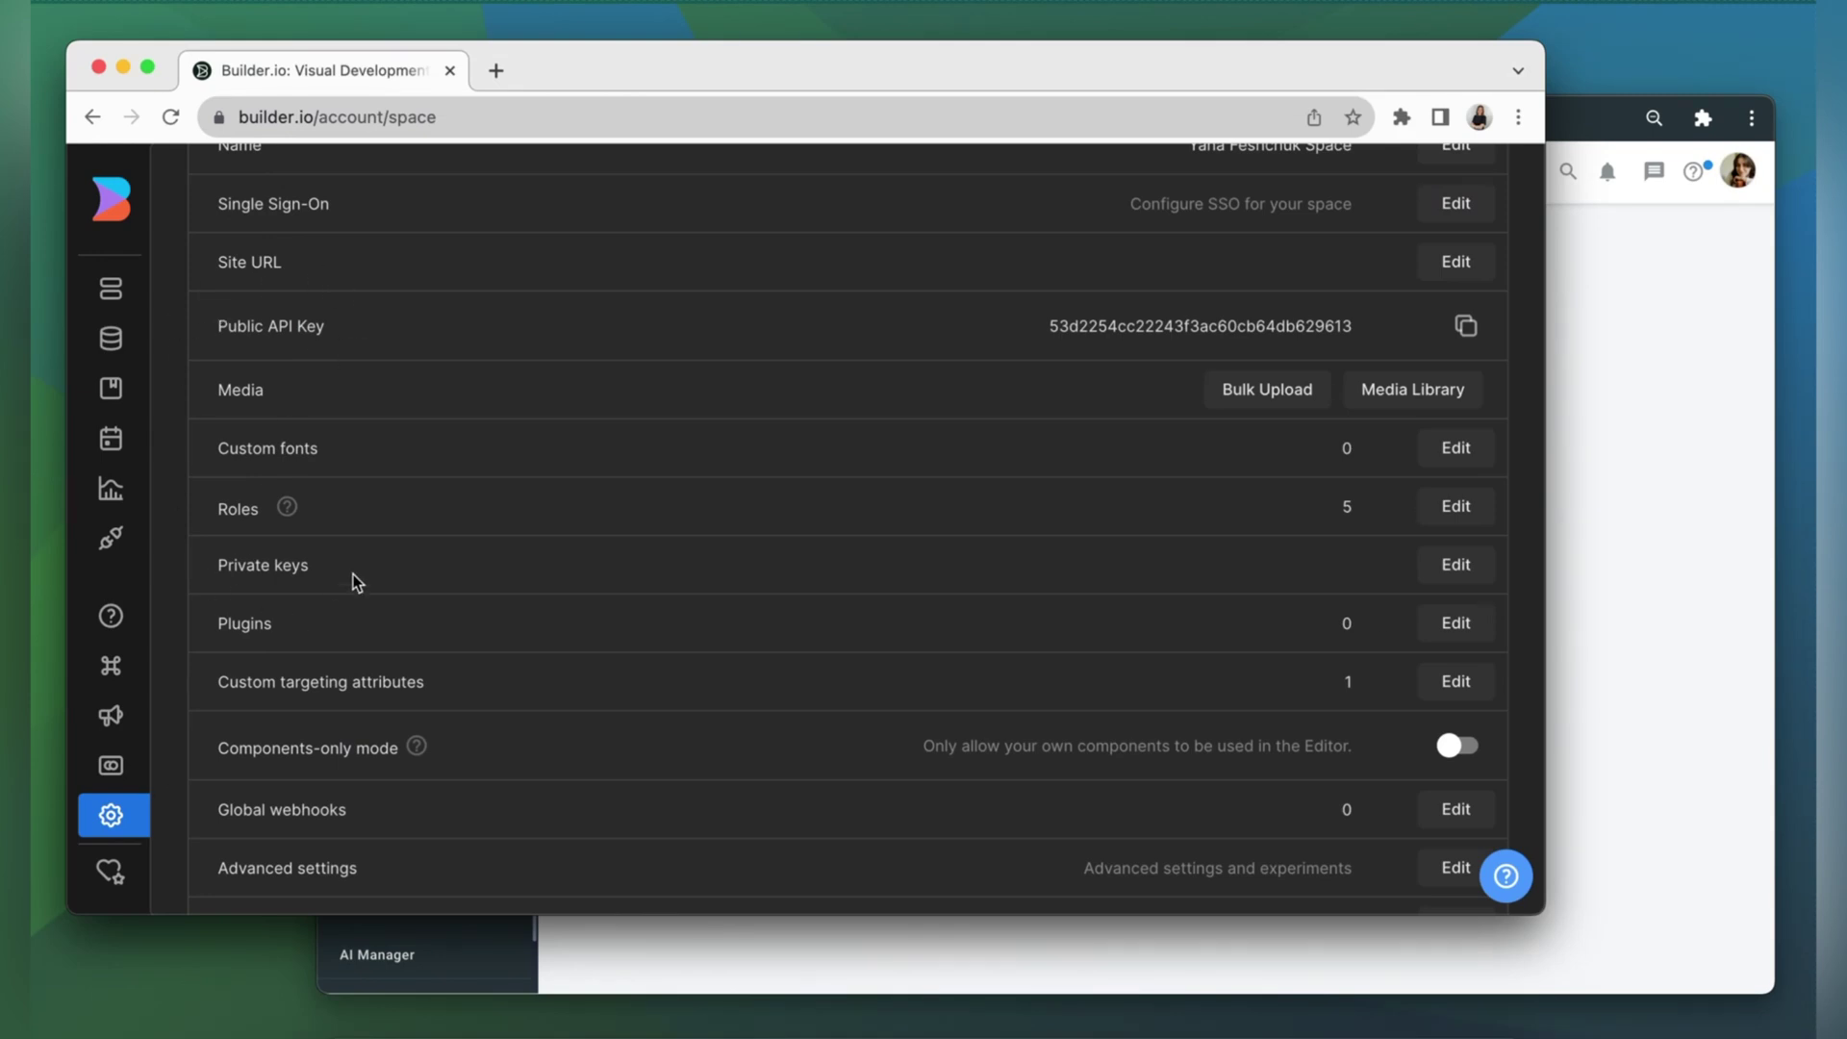
pyautogui.click(1466, 326)
pyautogui.click(1616, 362)
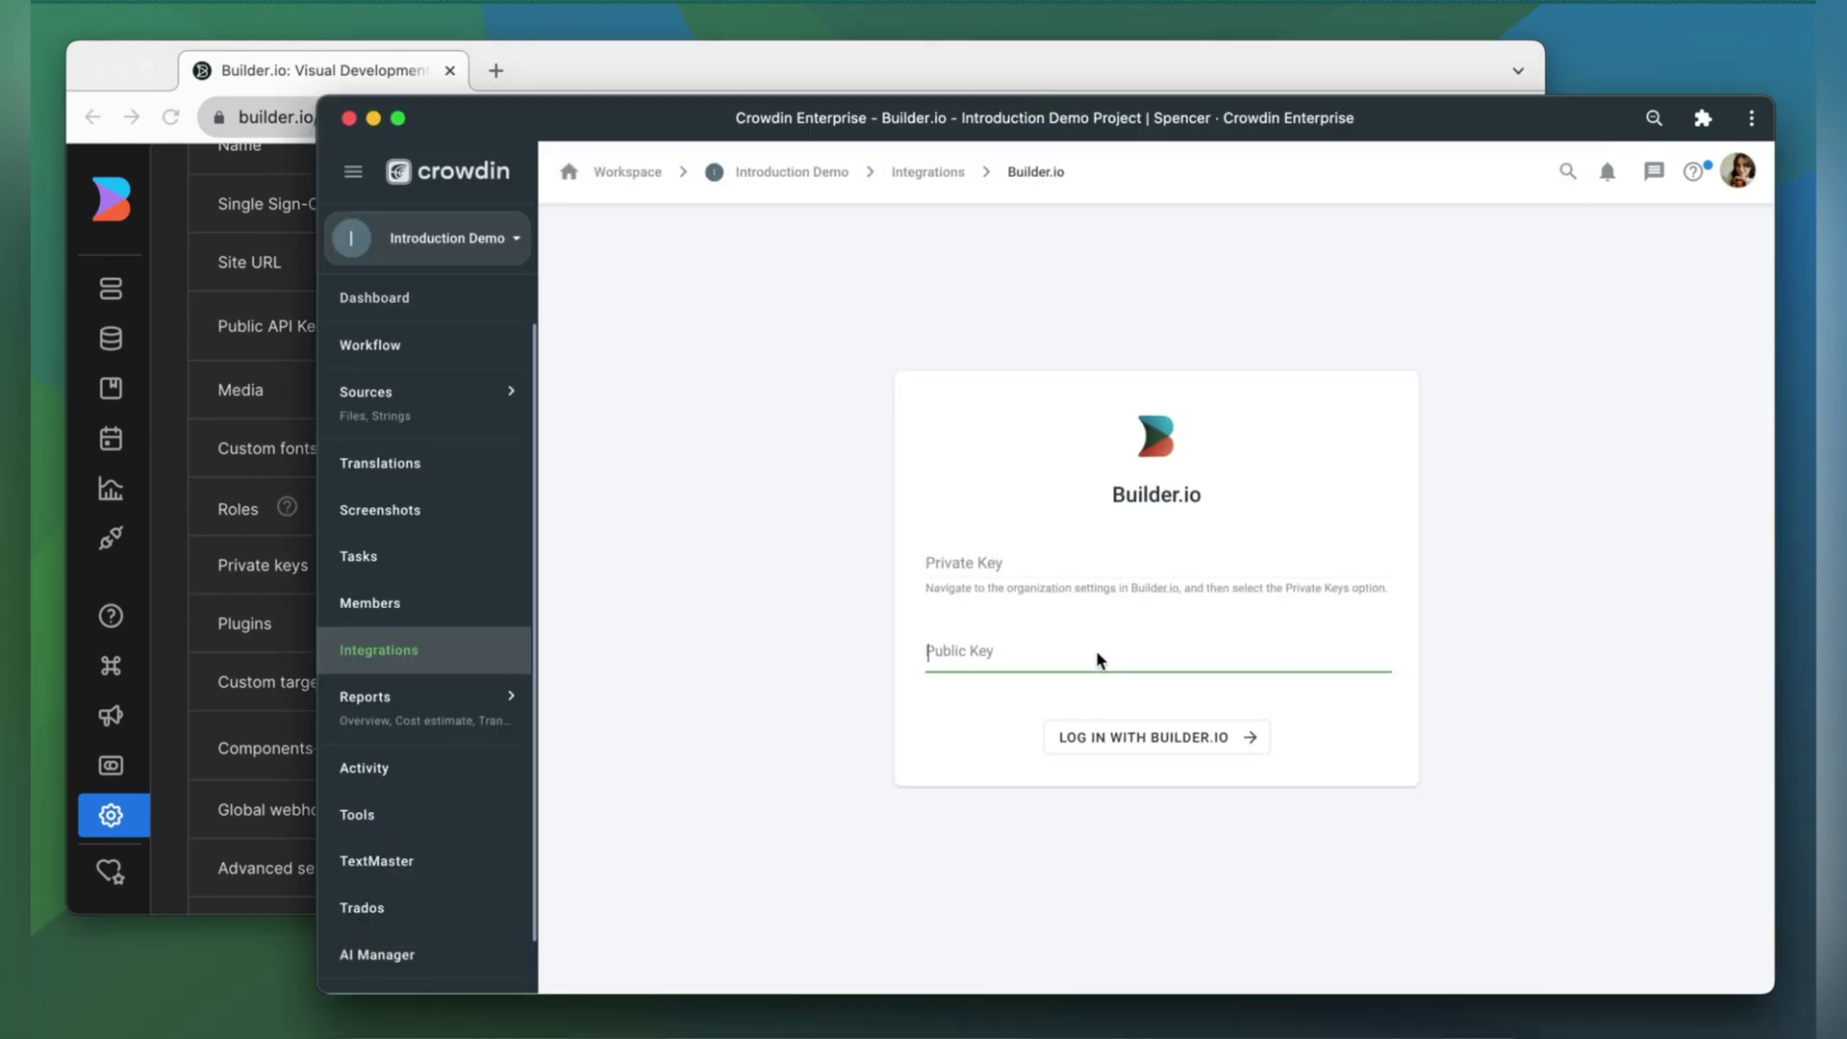
pyautogui.press('super+v')
# Step: Copy the auto-generated Builder.io private key into the Crowdin private key field
pyautogui.click(202, 649)
pyautogui.click(1457, 563)
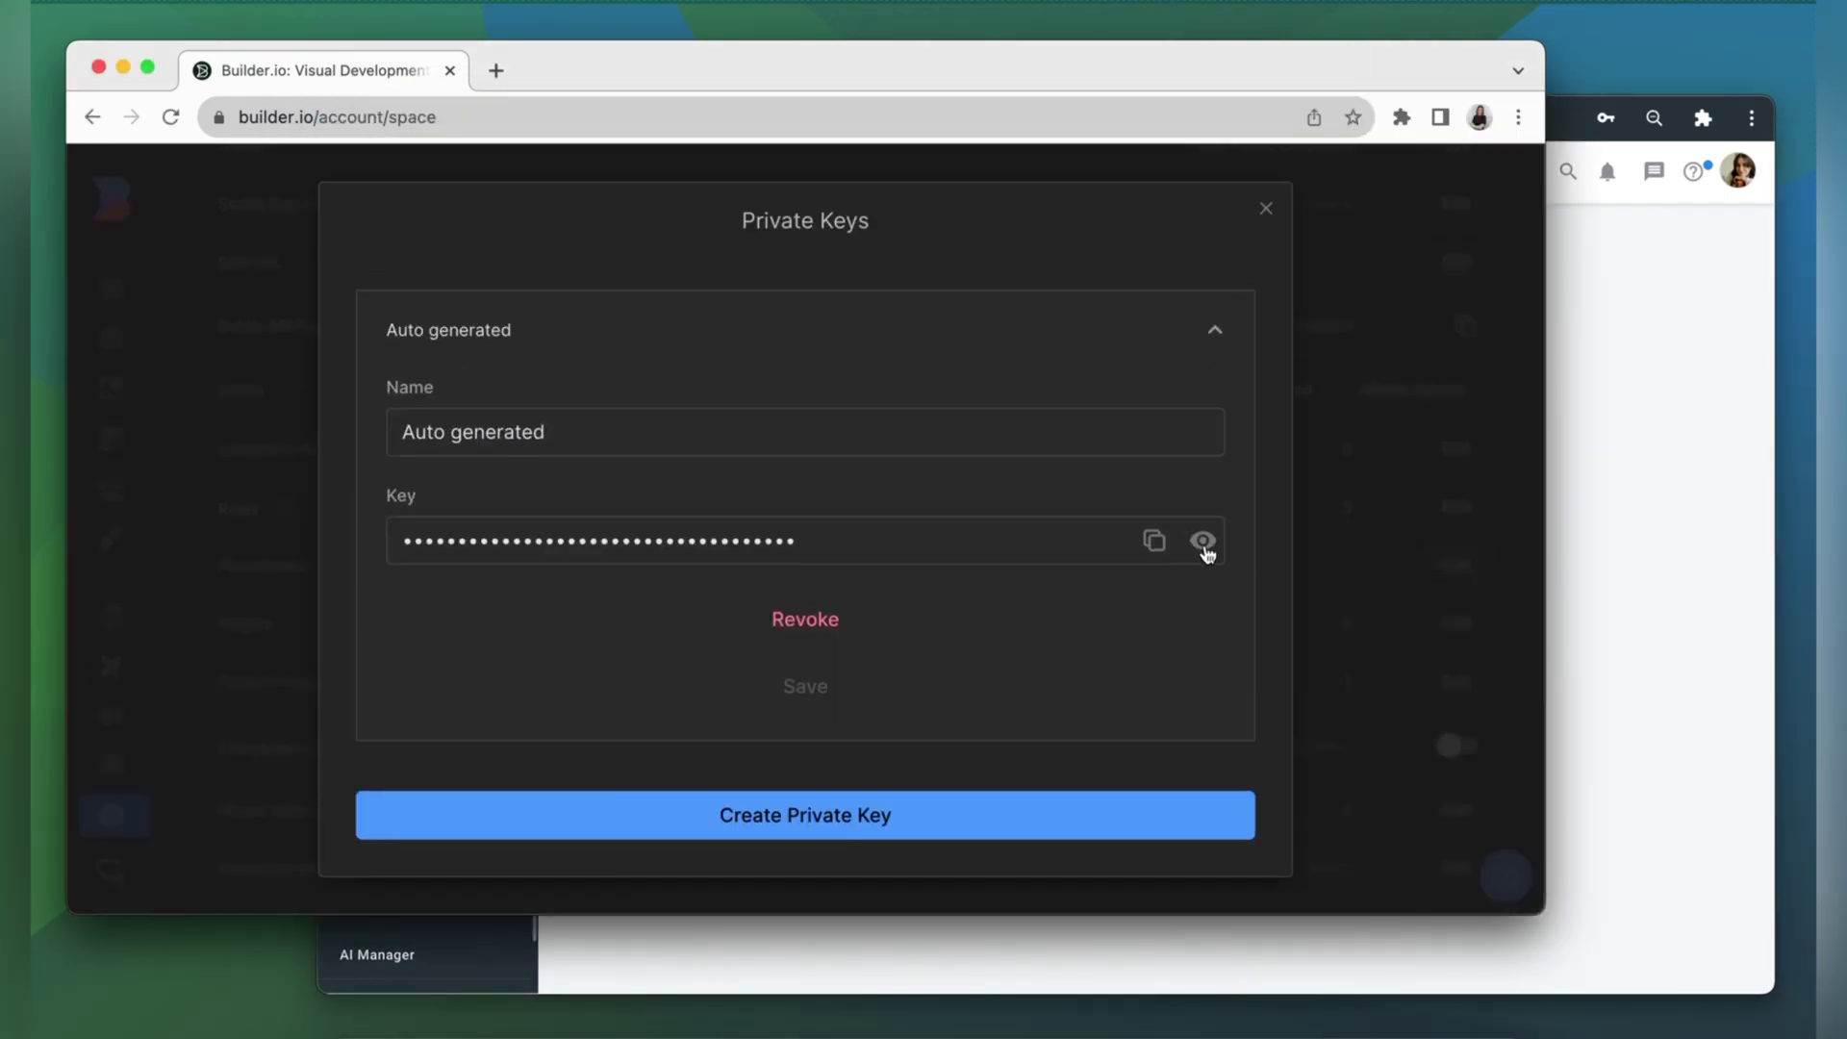
pyautogui.click(1155, 539)
pyautogui.click(1264, 205)
pyautogui.click(1557, 375)
pyautogui.click(1196, 545)
pyautogui.press('super+v')
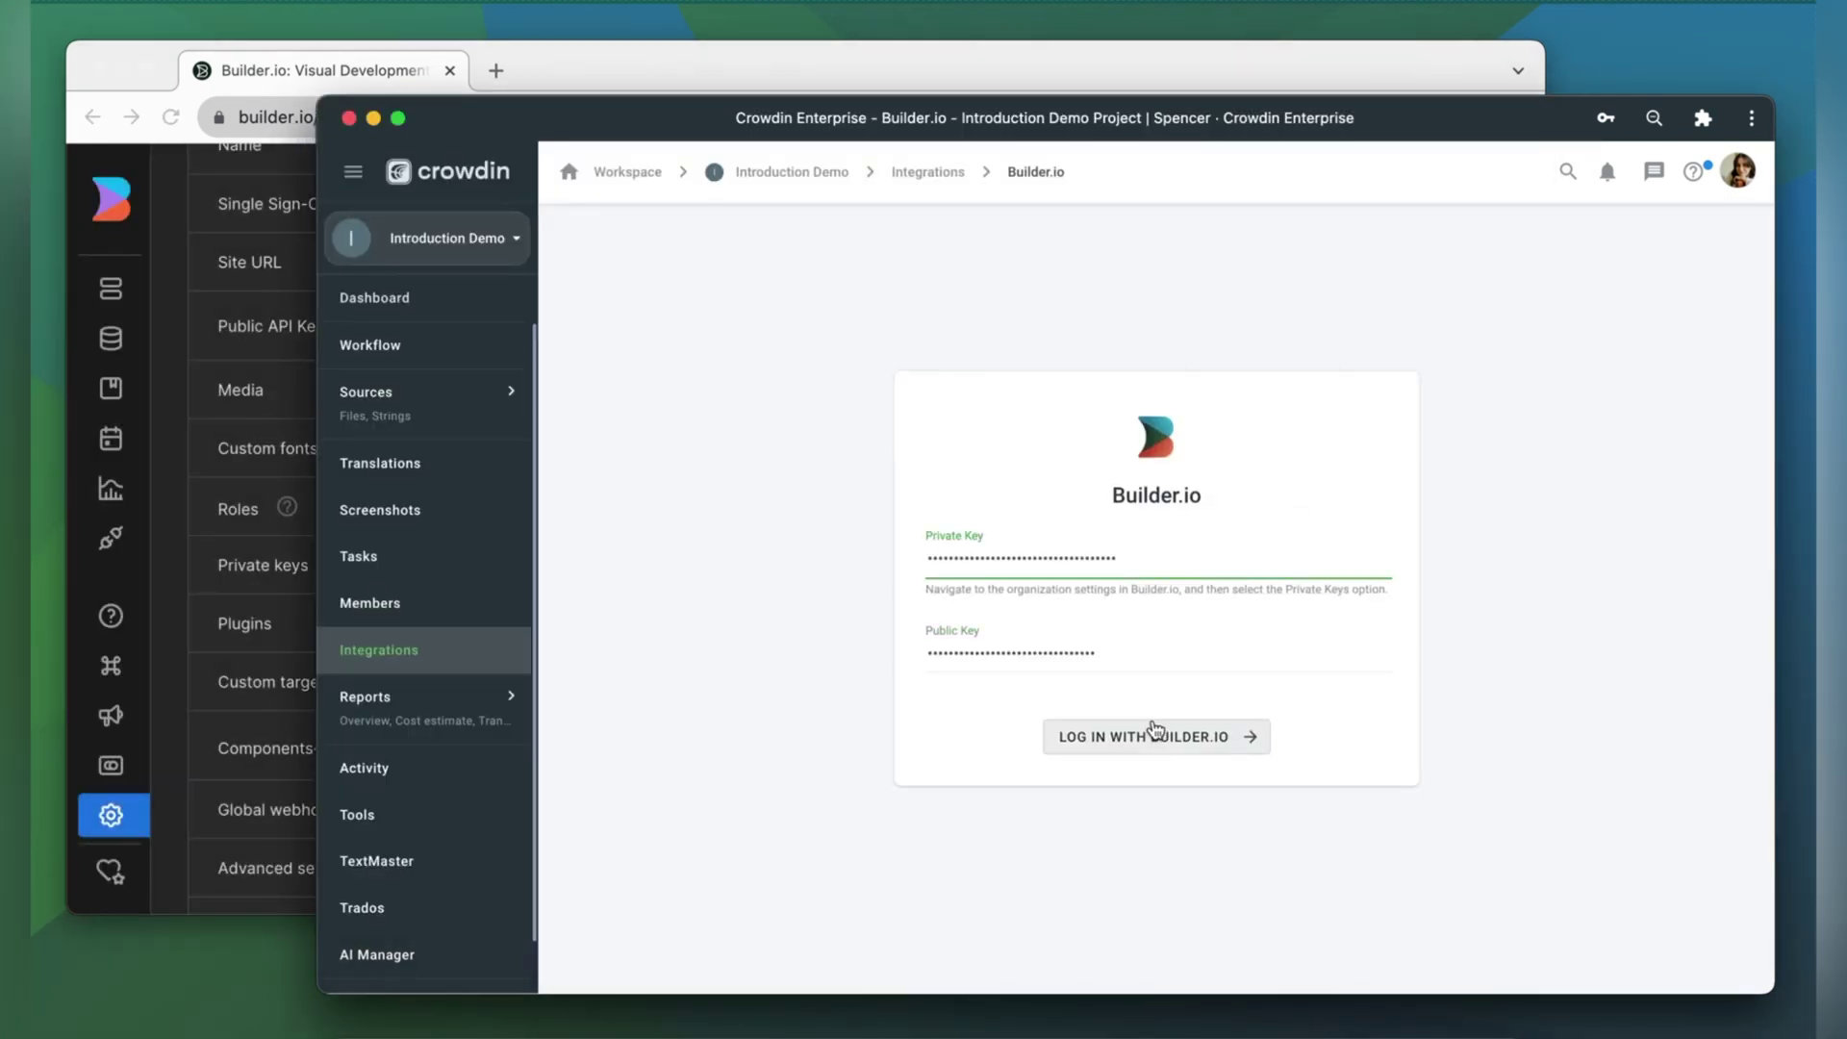
# Step: Log in with the entered Builder.io keys so the Yana Feshchuk Space folder appears
pyautogui.click(1155, 733)
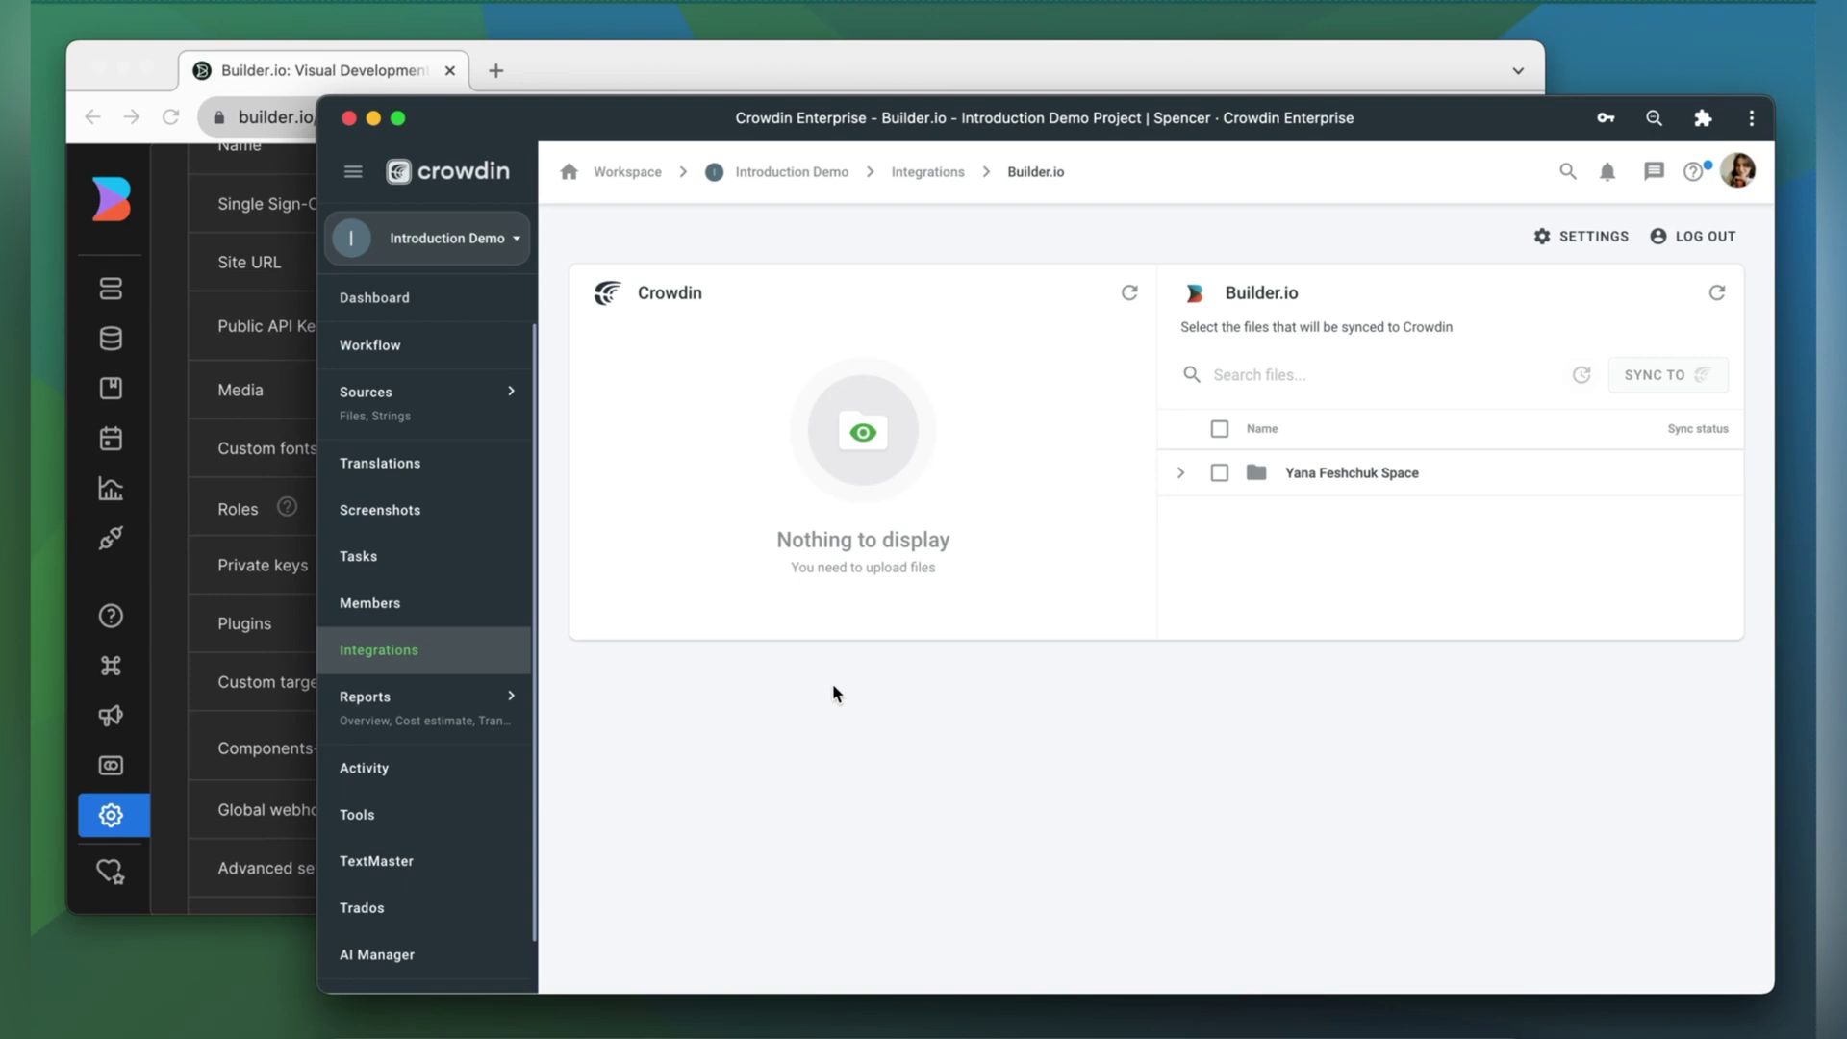
# Step: Set source language to Default, map French, German, Italian, Ukrainian to fr, de, it, uk, and save
pyautogui.click(1579, 236)
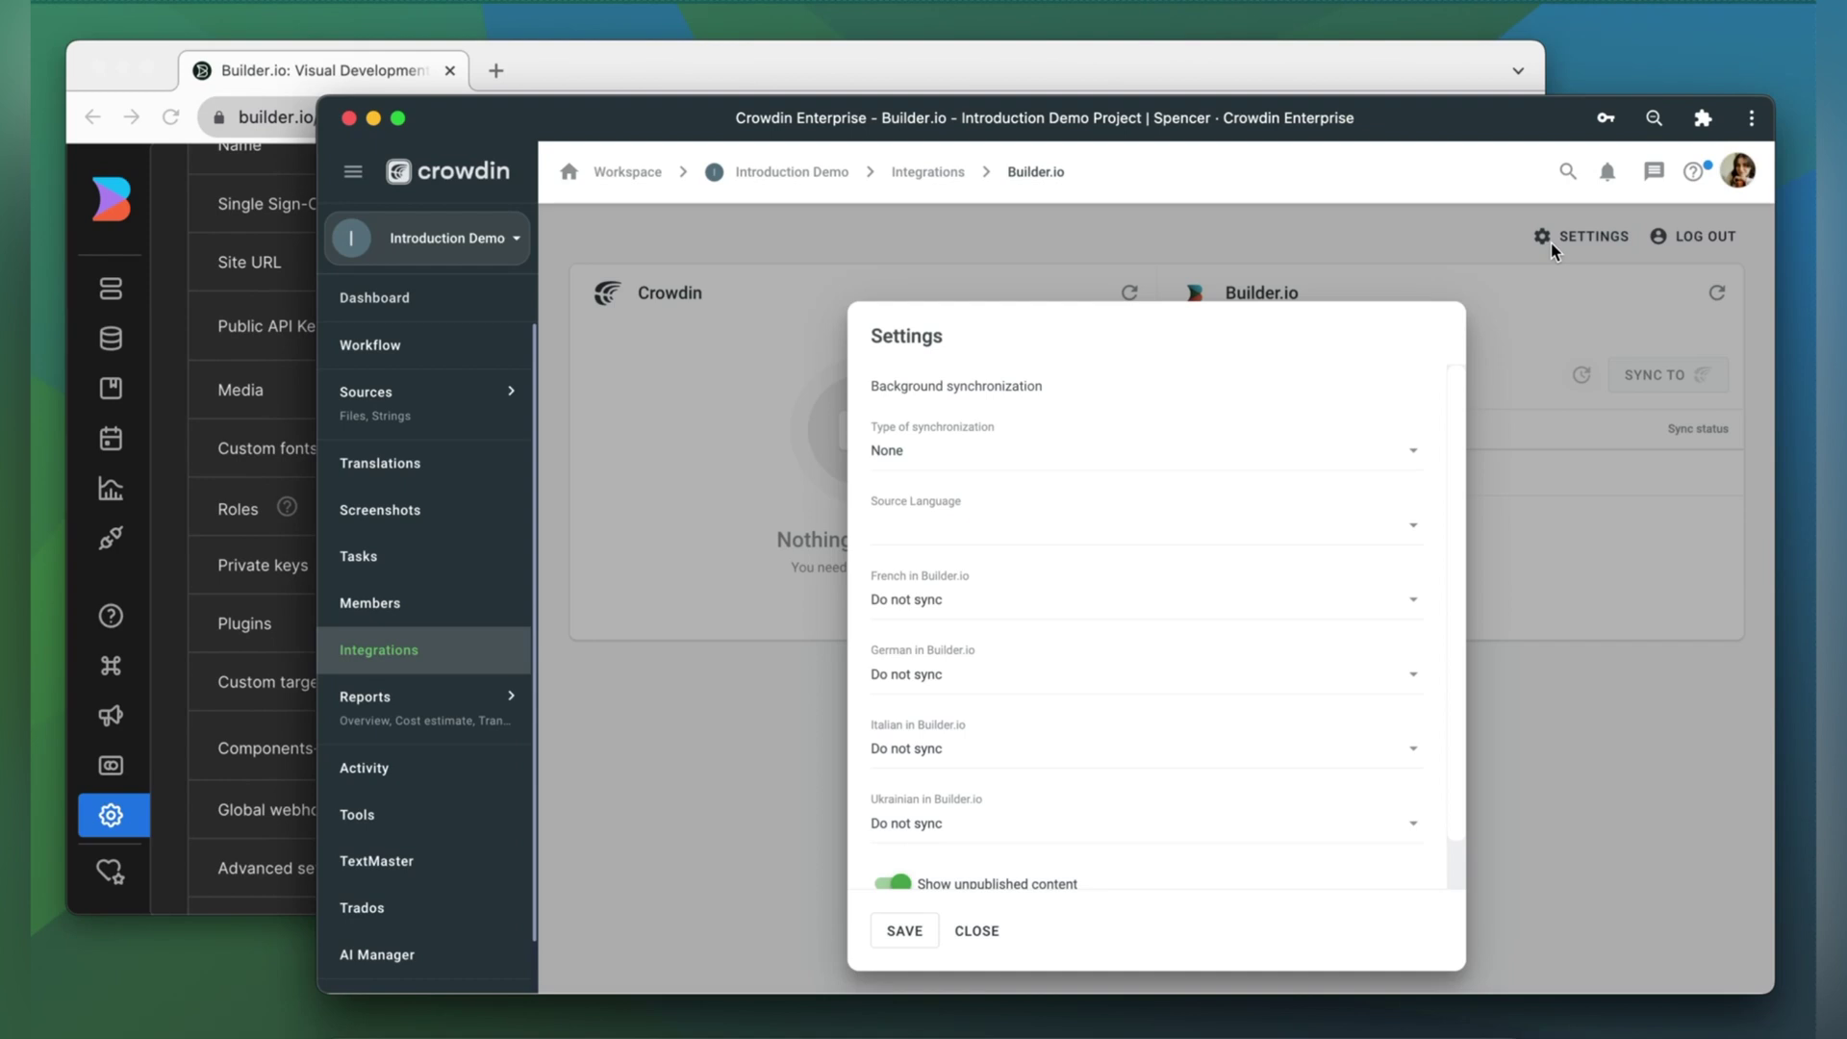
pyautogui.click(1241, 529)
pyautogui.click(1210, 564)
pyautogui.click(1100, 600)
pyautogui.click(1044, 710)
pyautogui.click(1048, 678)
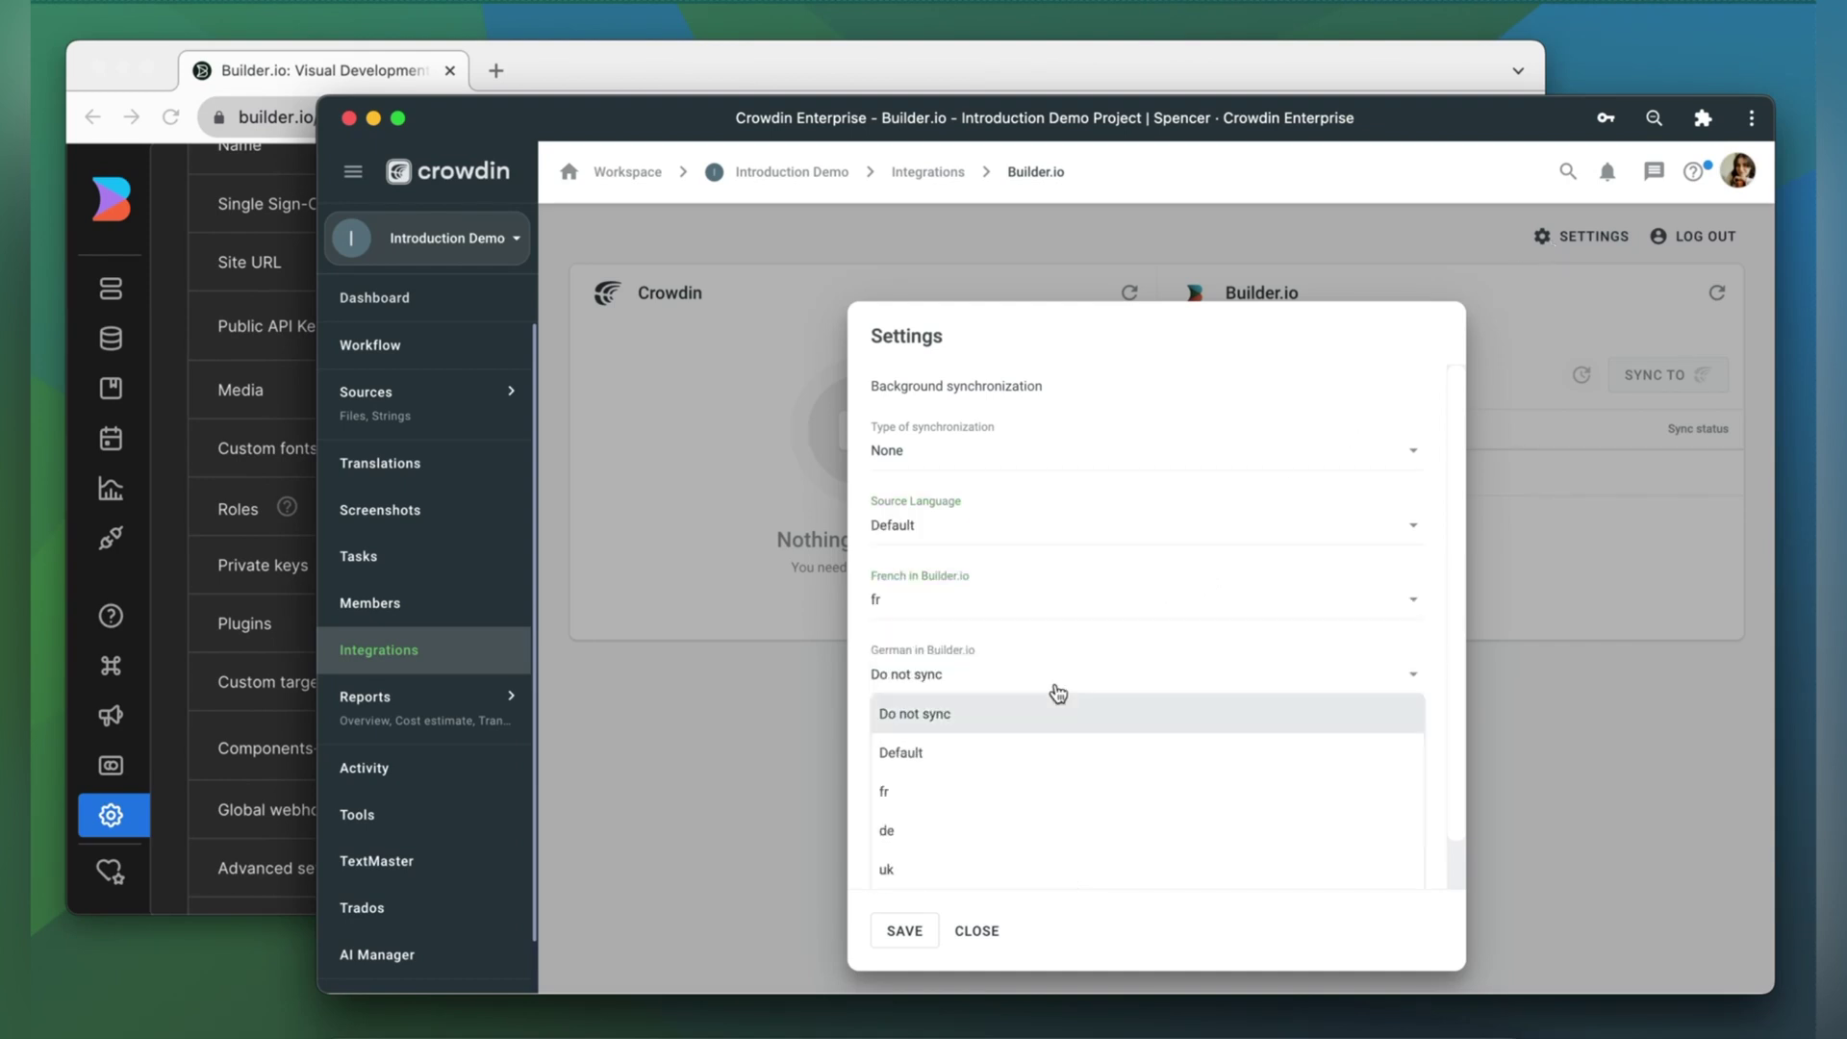
pyautogui.click(1029, 826)
pyautogui.scroll(-1, 1010, 780)
pyautogui.click(1010, 700)
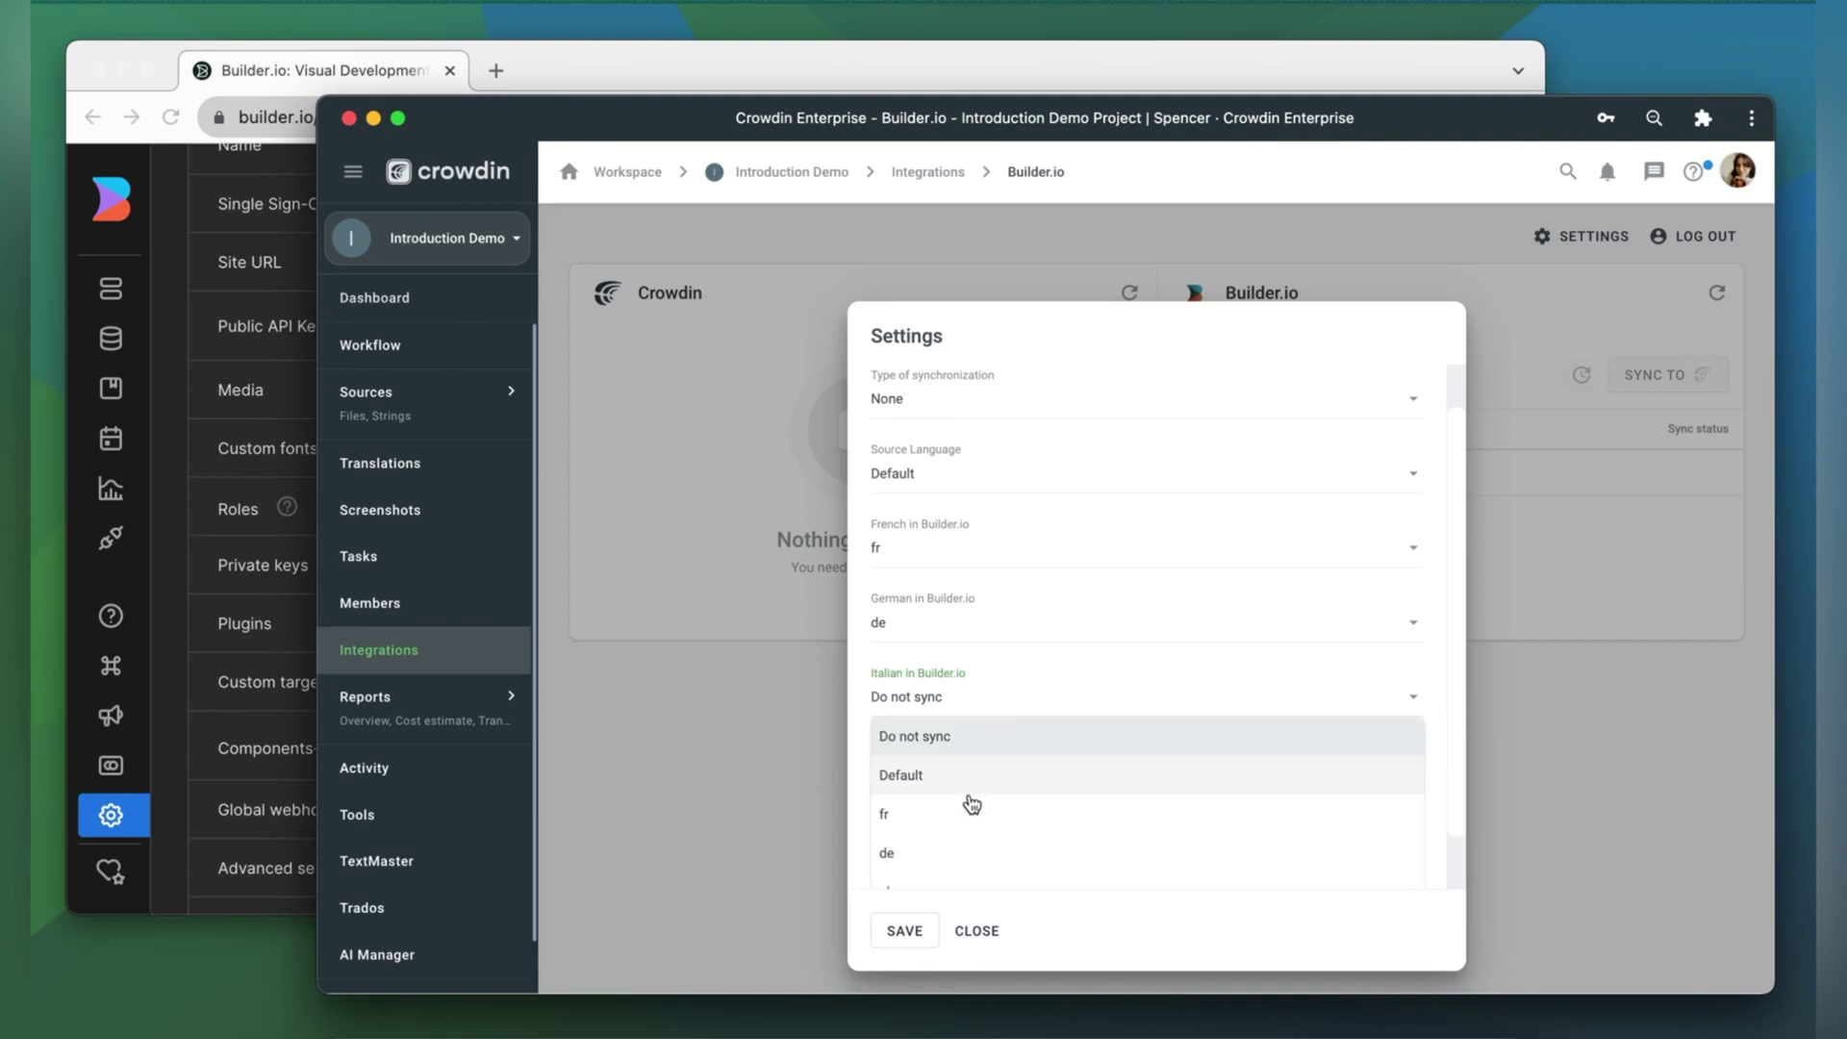
pyautogui.scroll(-1, 968, 823)
pyautogui.click(963, 874)
pyautogui.click(974, 768)
pyautogui.scroll(-1, 967, 801)
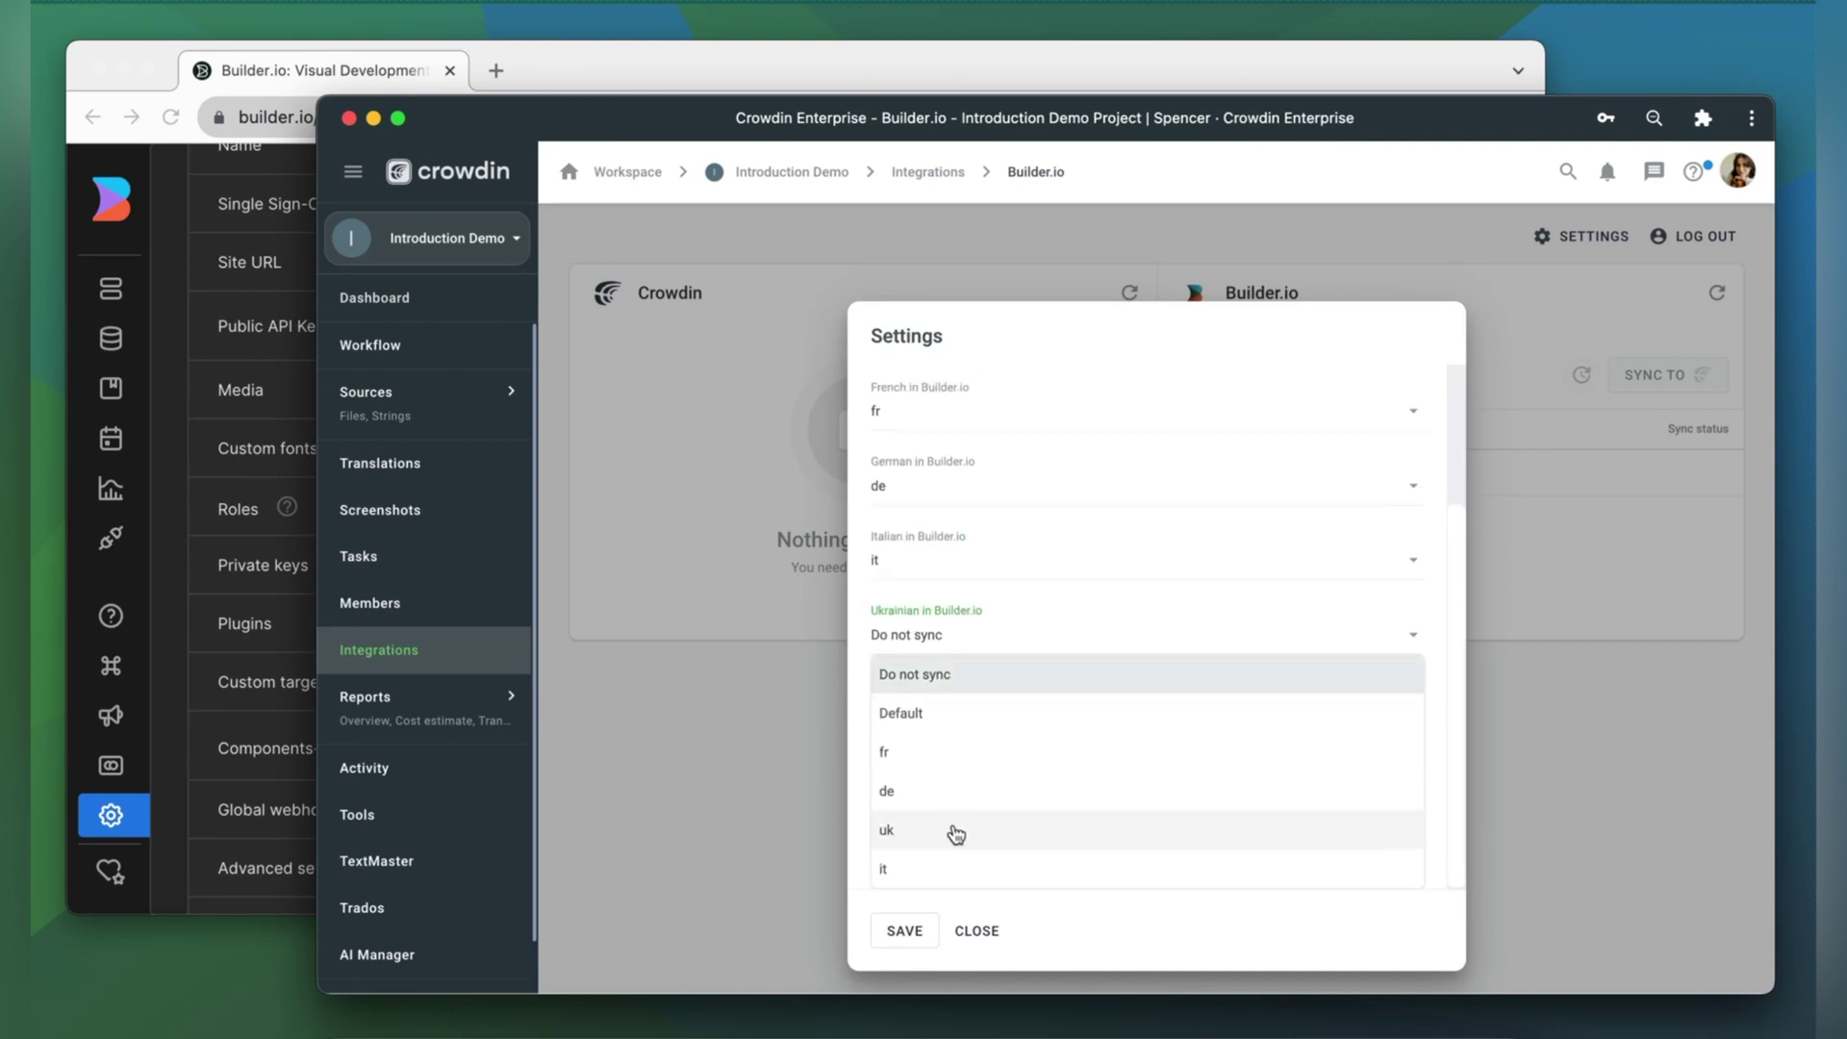
pyautogui.click(957, 832)
pyautogui.click(926, 932)
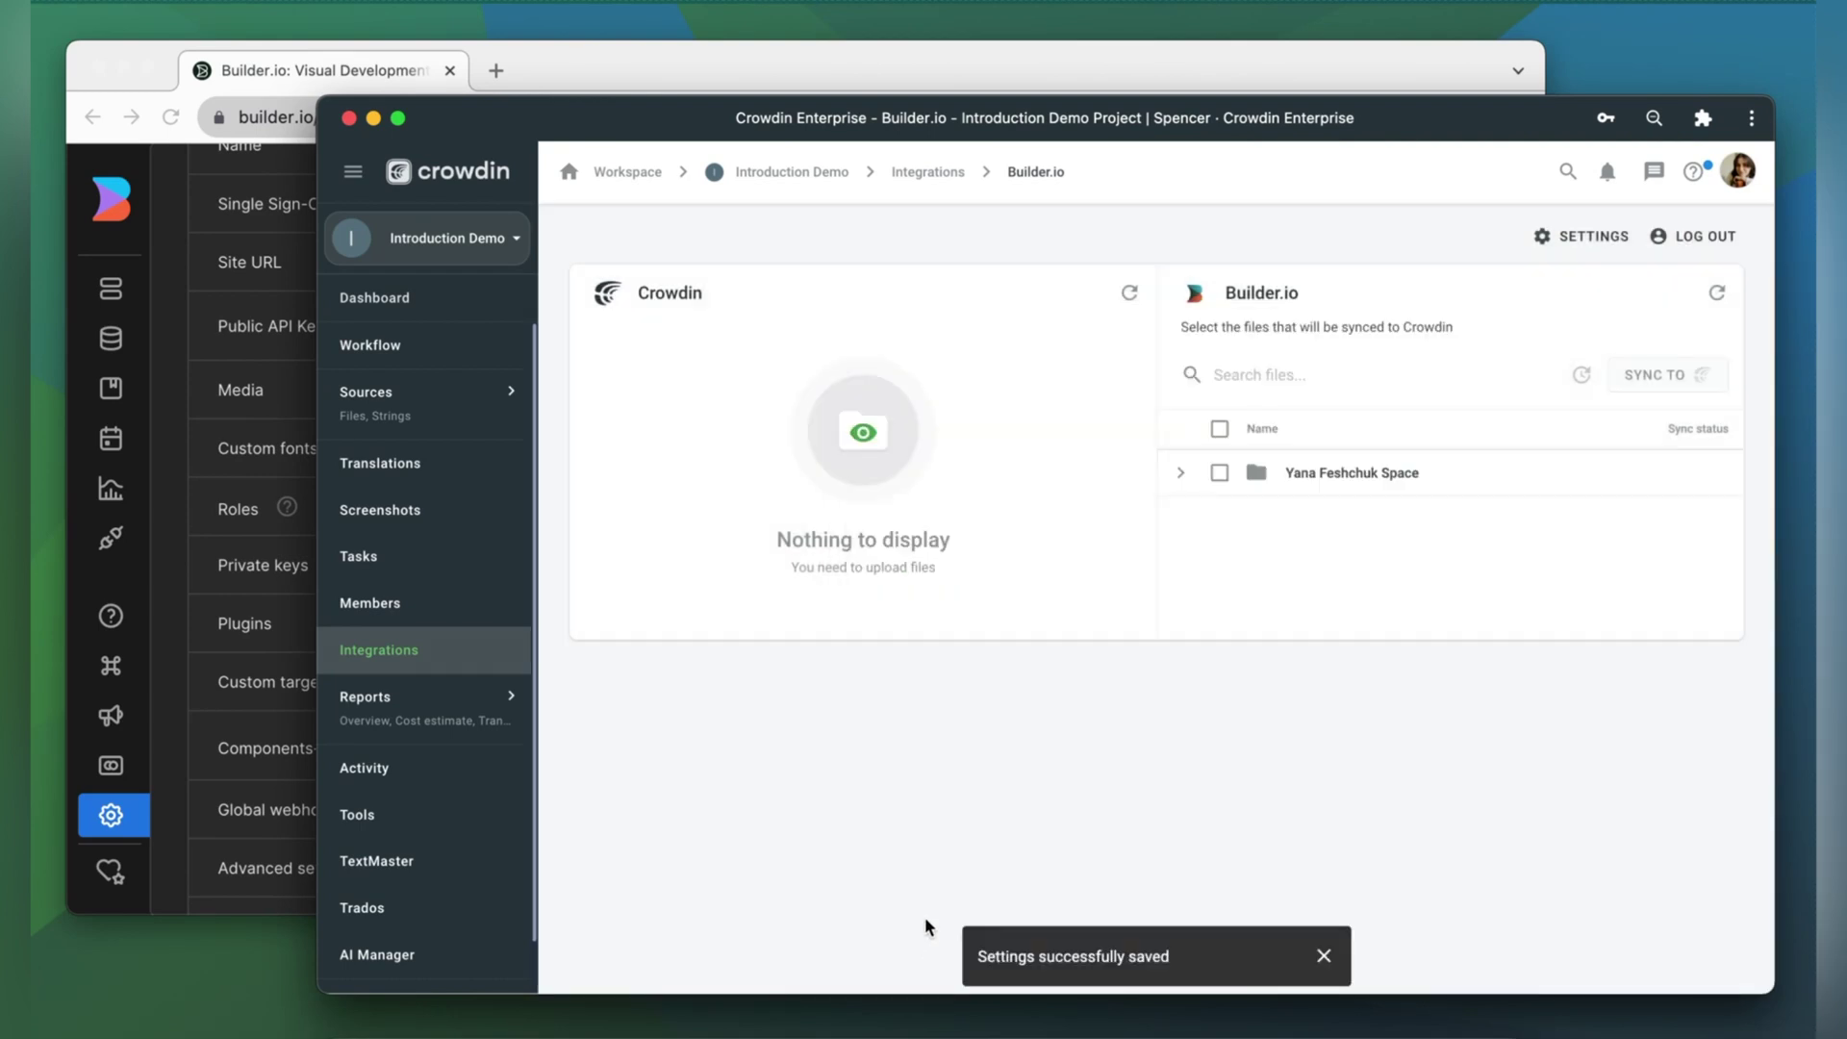
# Step: Select the Intro file in the space's test folder and sync it to Crowdin
pyautogui.click(1182, 476)
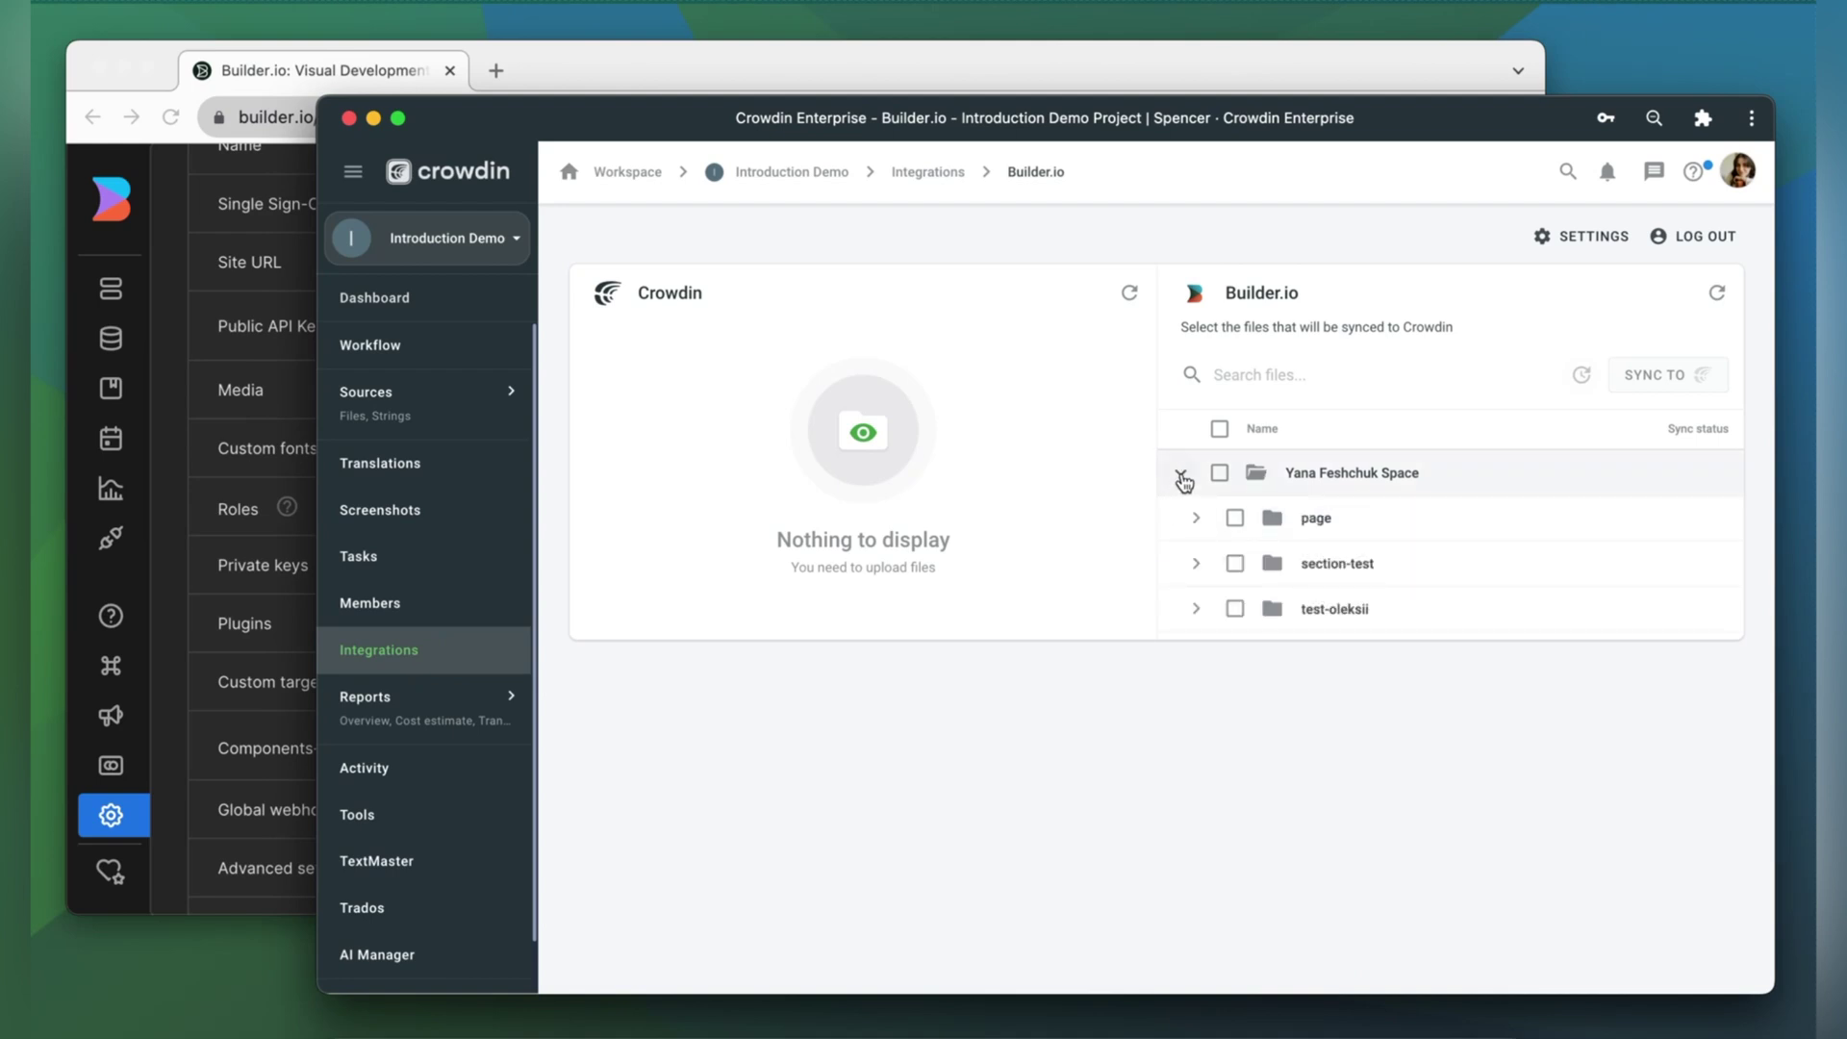
pyautogui.click(1195, 610)
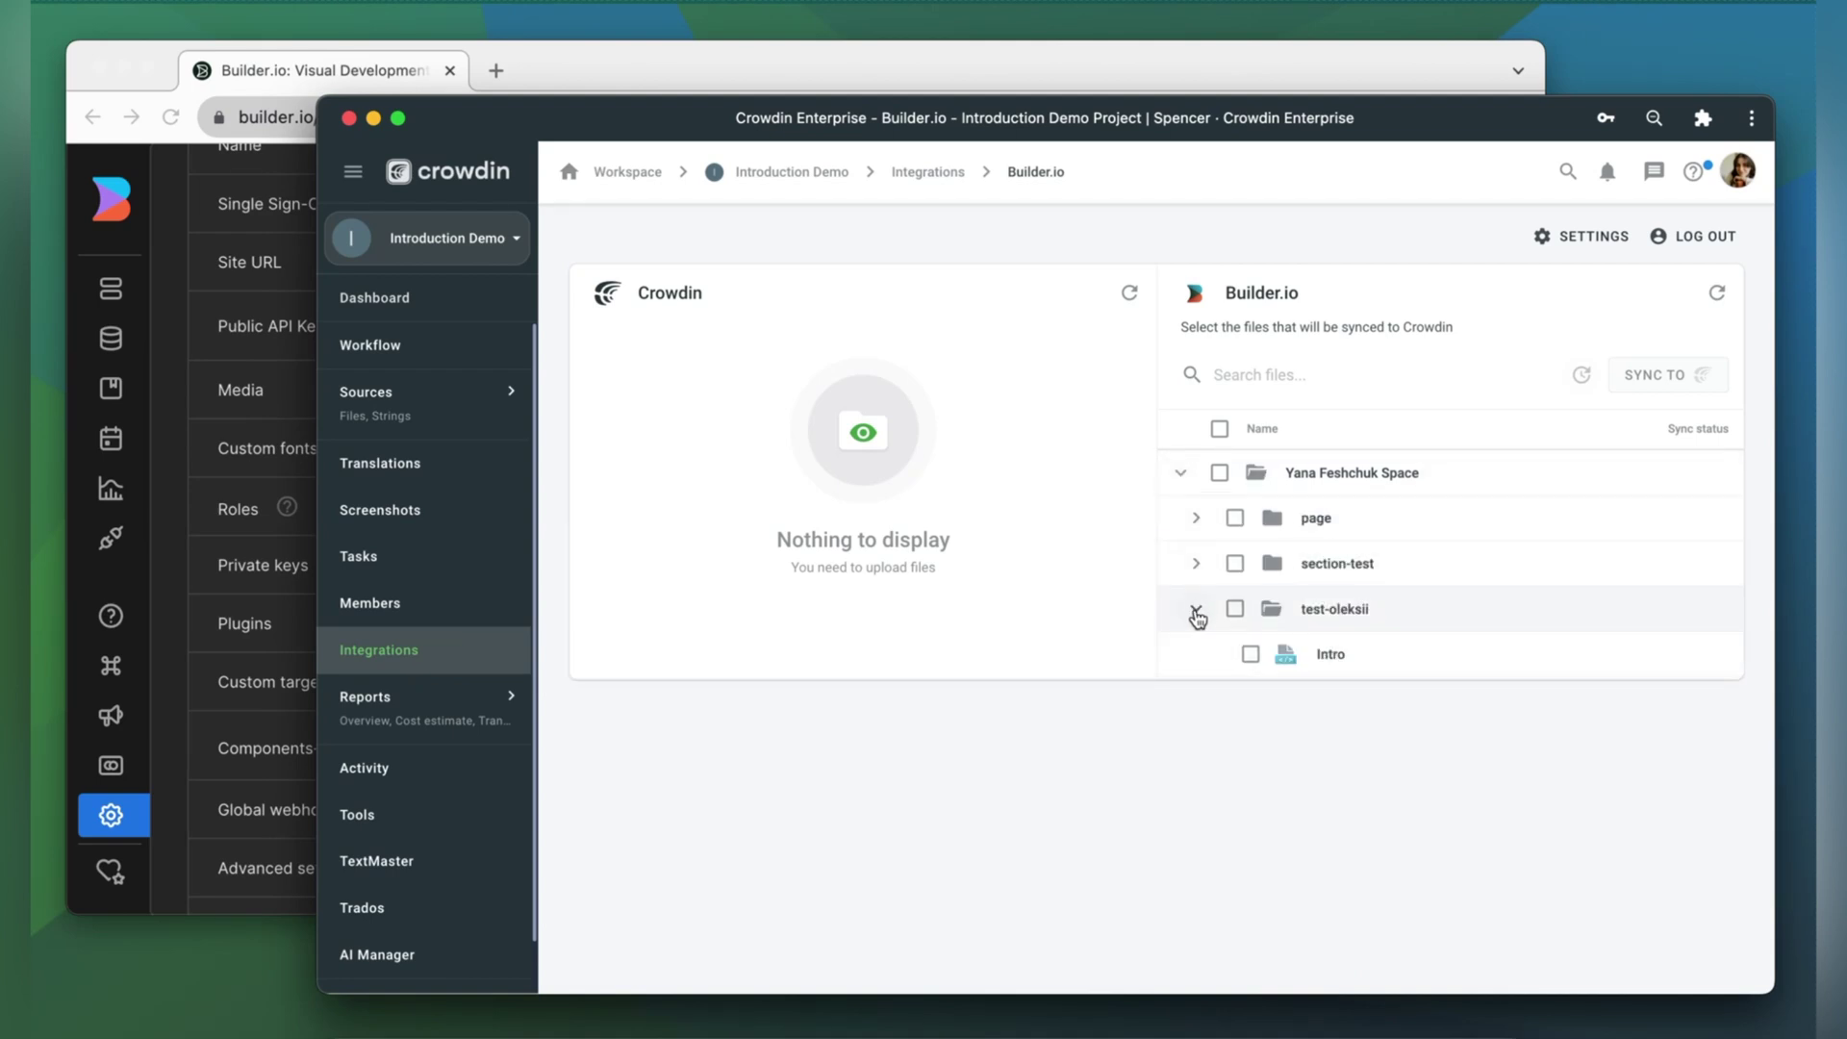
pyautogui.click(1247, 656)
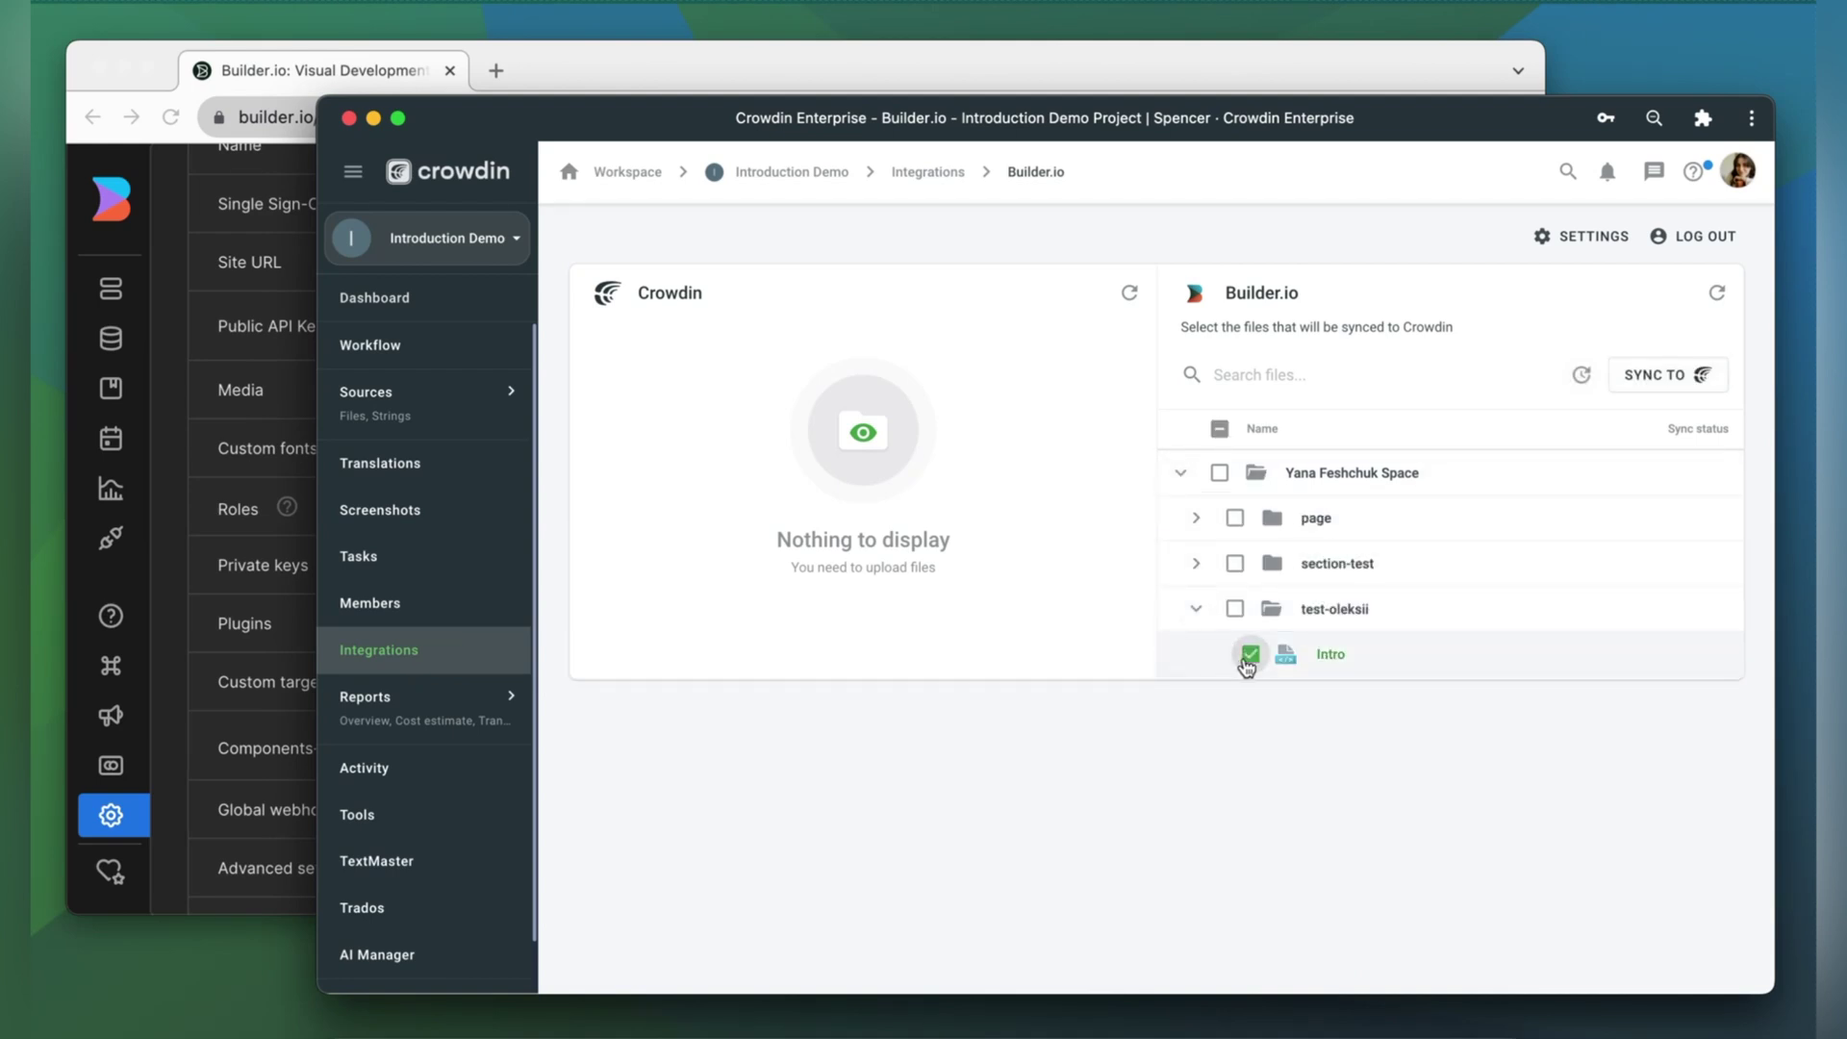
pyautogui.click(1630, 375)
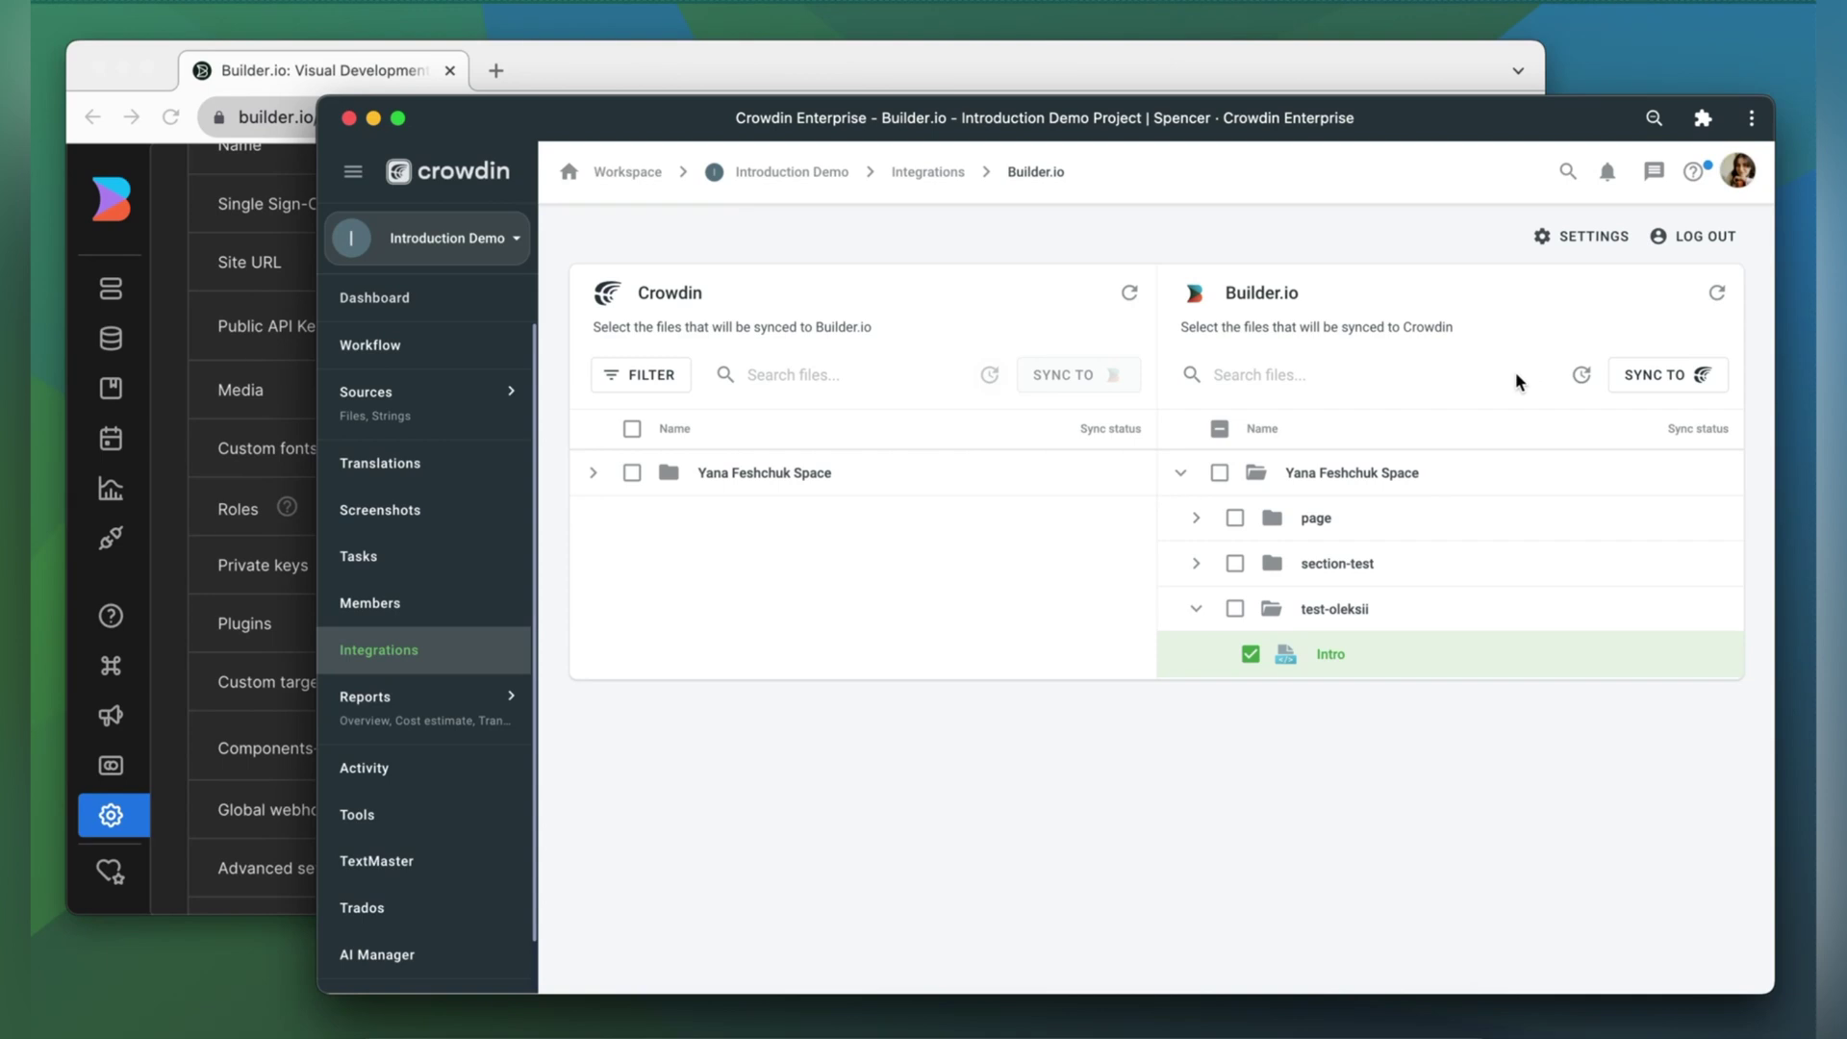
# Step: Select Intro's French, German, Italian and Ukrainian translations in Crowdin and sync them to Builder.io
pyautogui.click(594, 472)
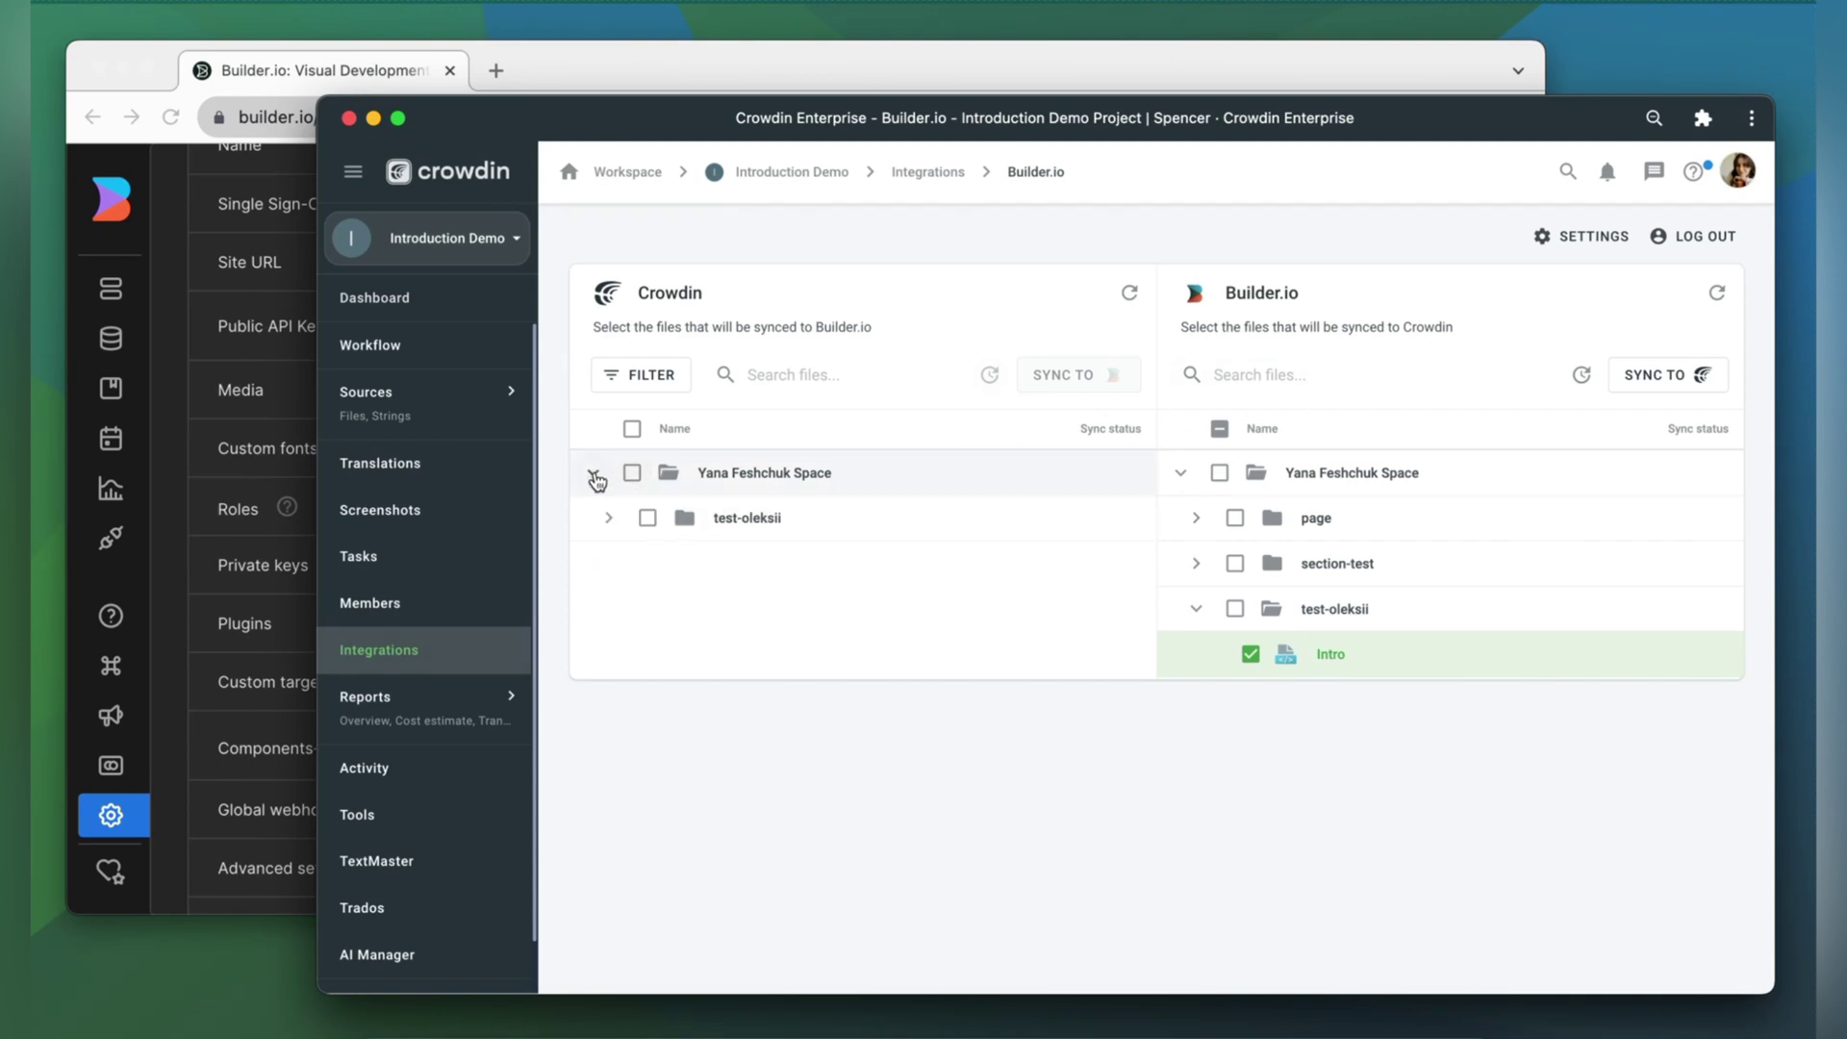
pyautogui.click(607, 517)
pyautogui.click(618, 563)
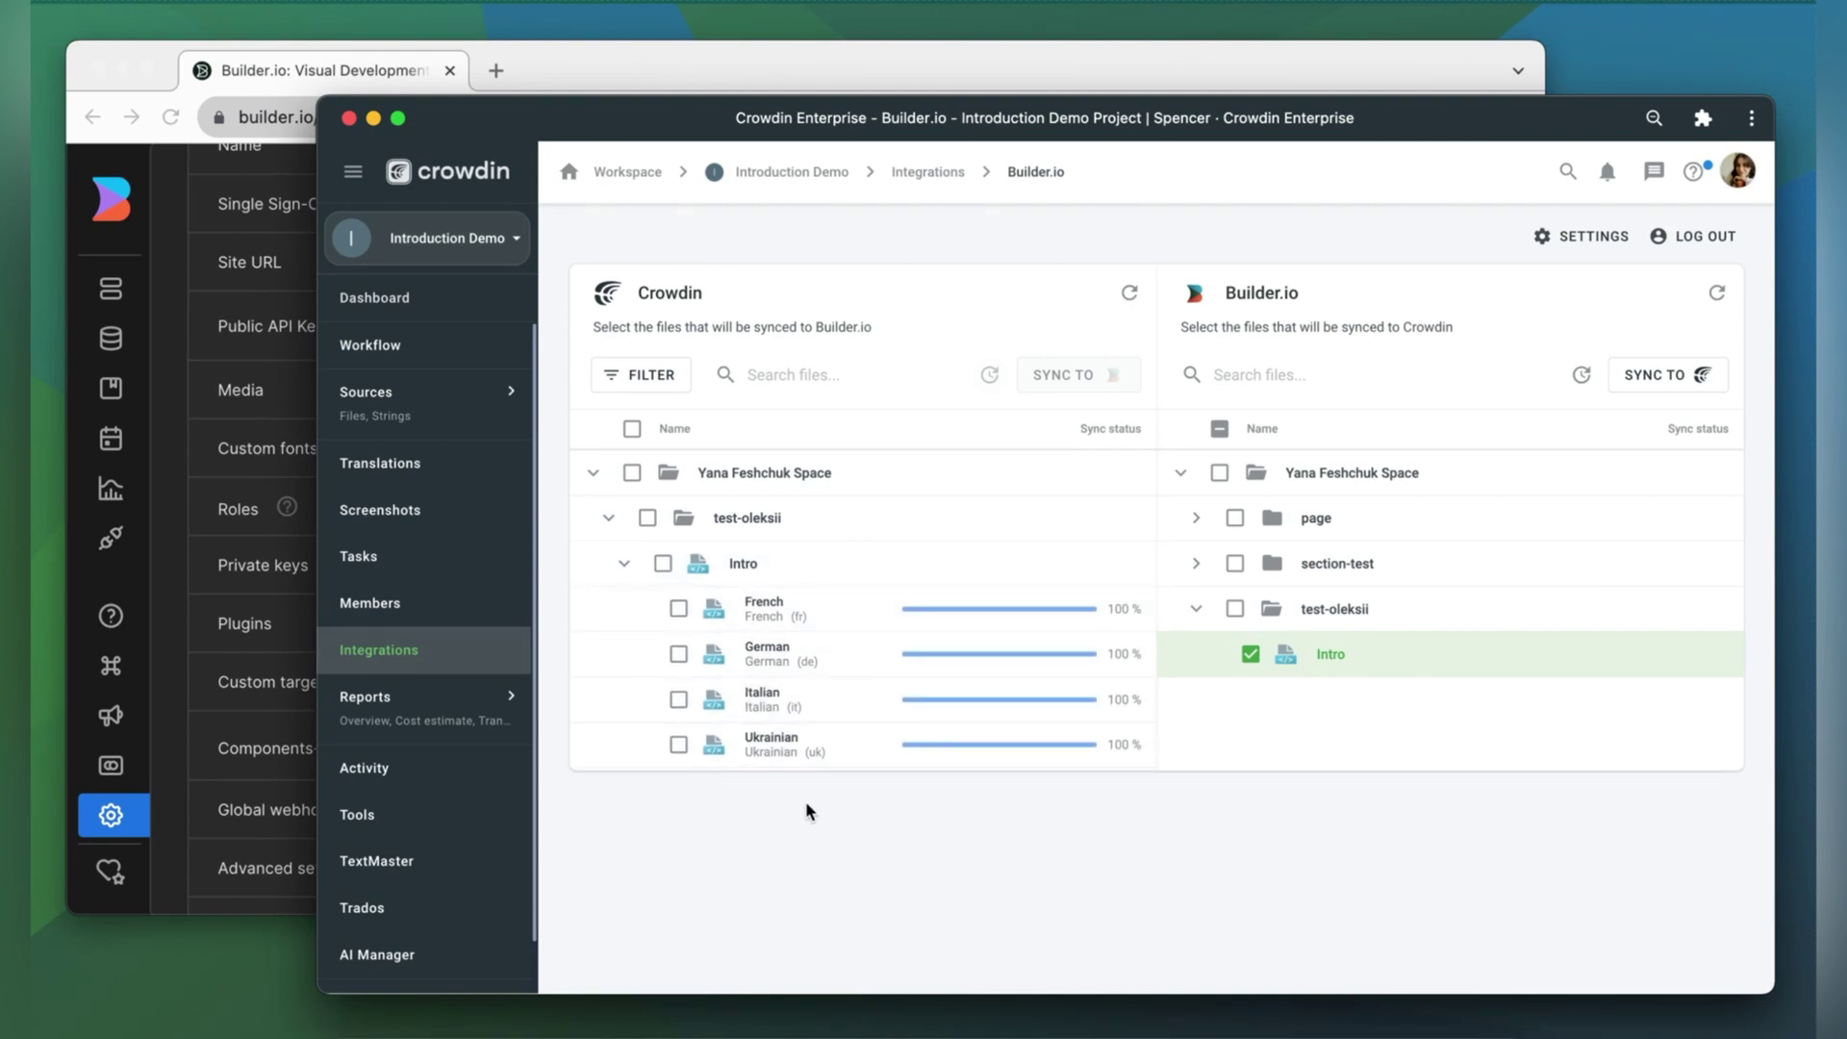
pyautogui.click(679, 609)
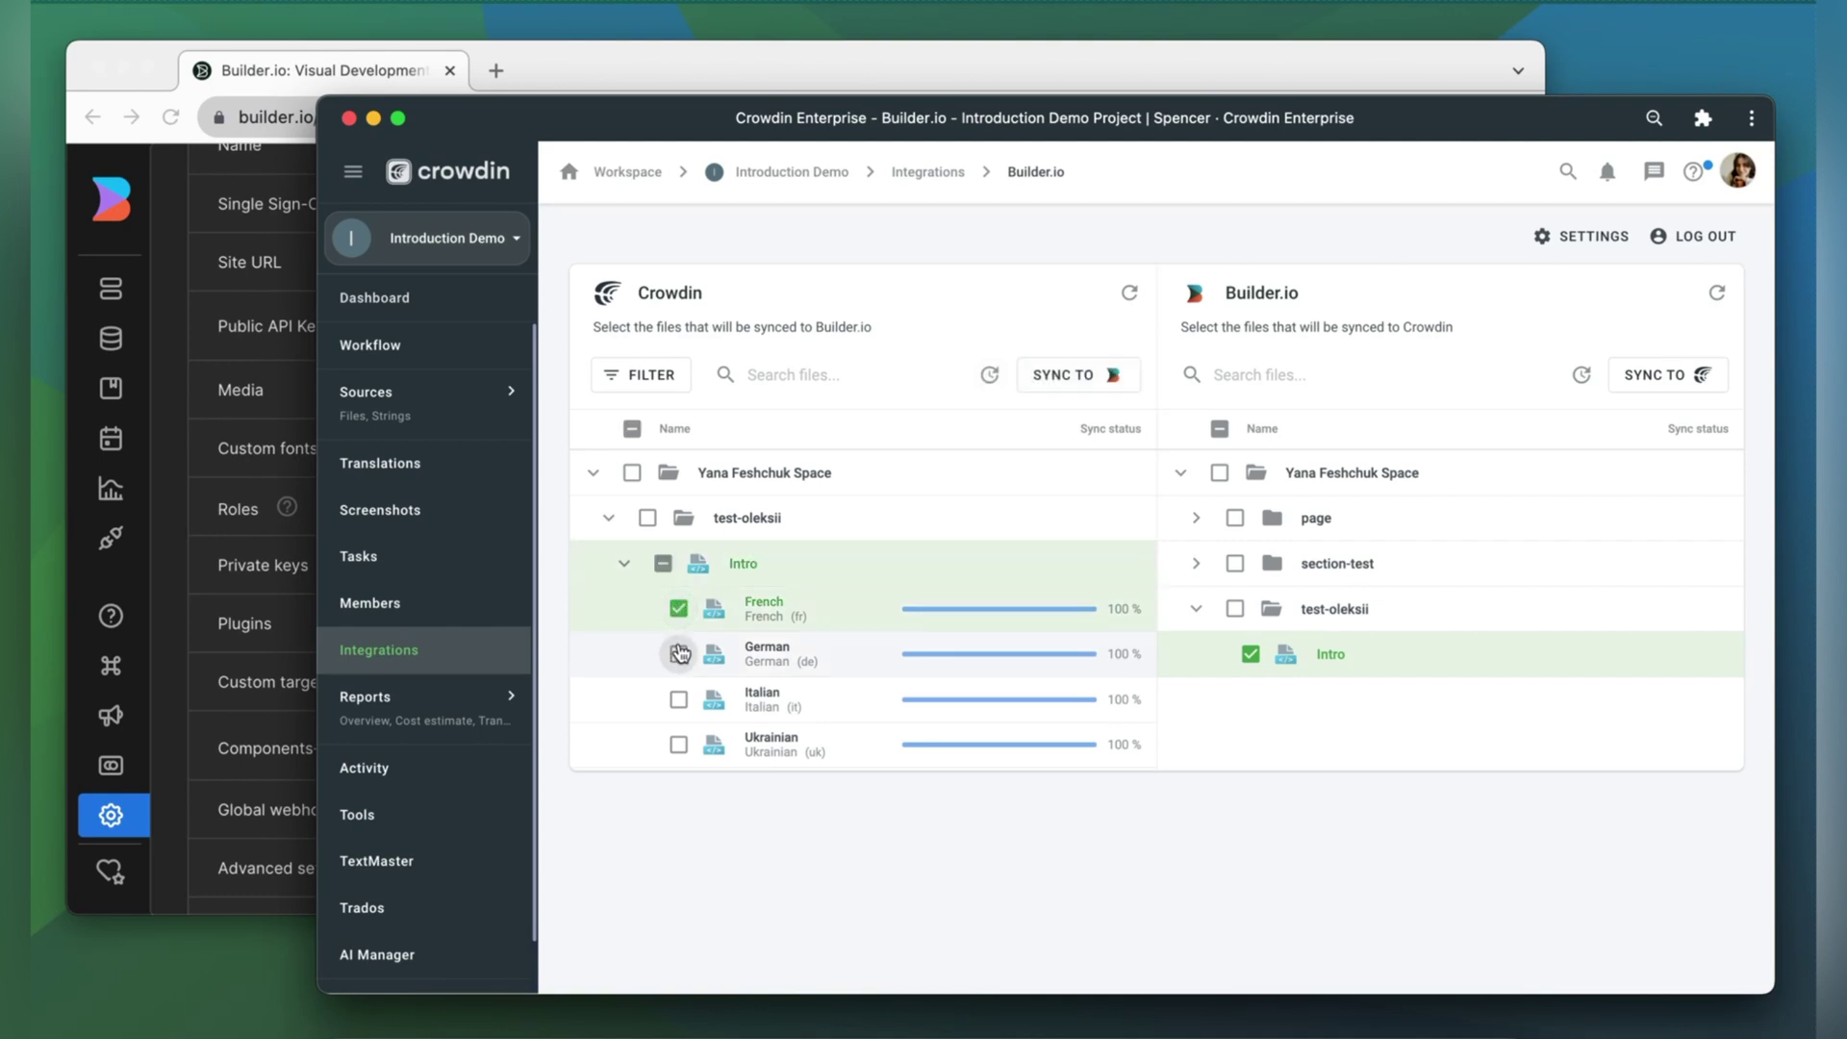
pyautogui.click(678, 654)
pyautogui.click(679, 700)
pyautogui.click(678, 745)
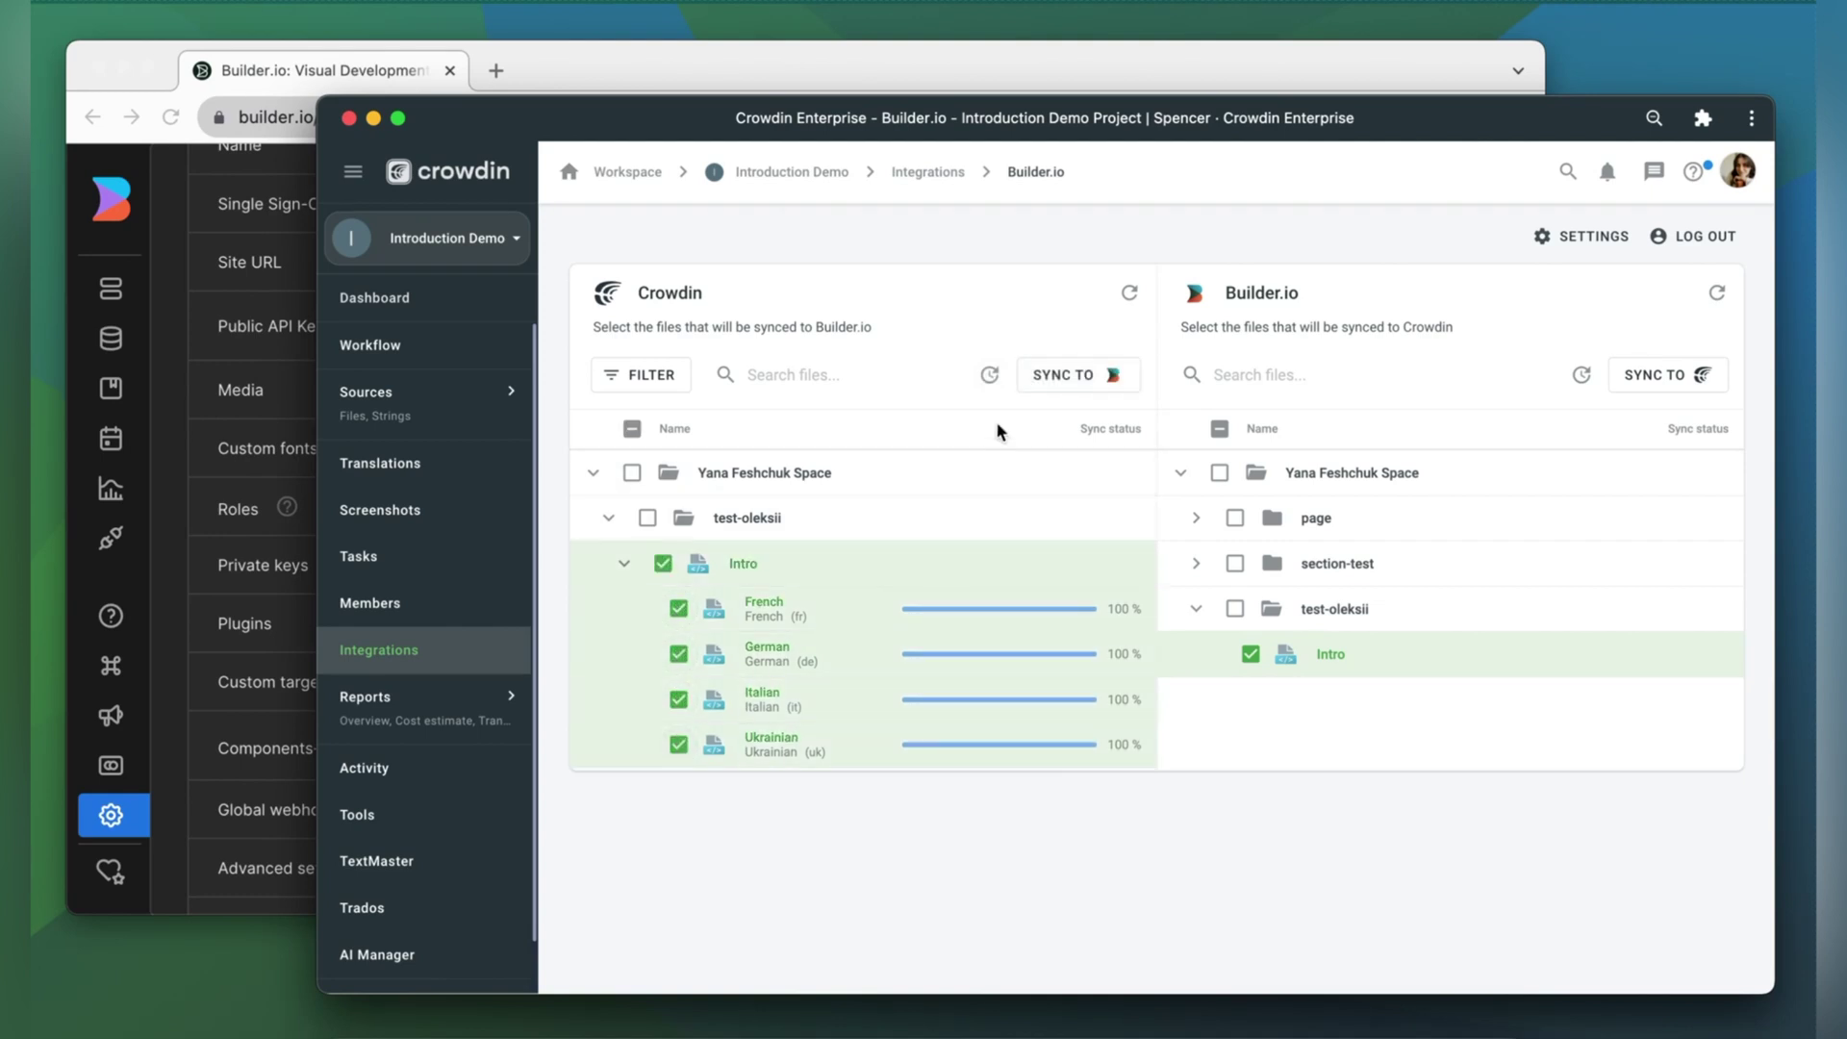
pyautogui.click(1046, 376)
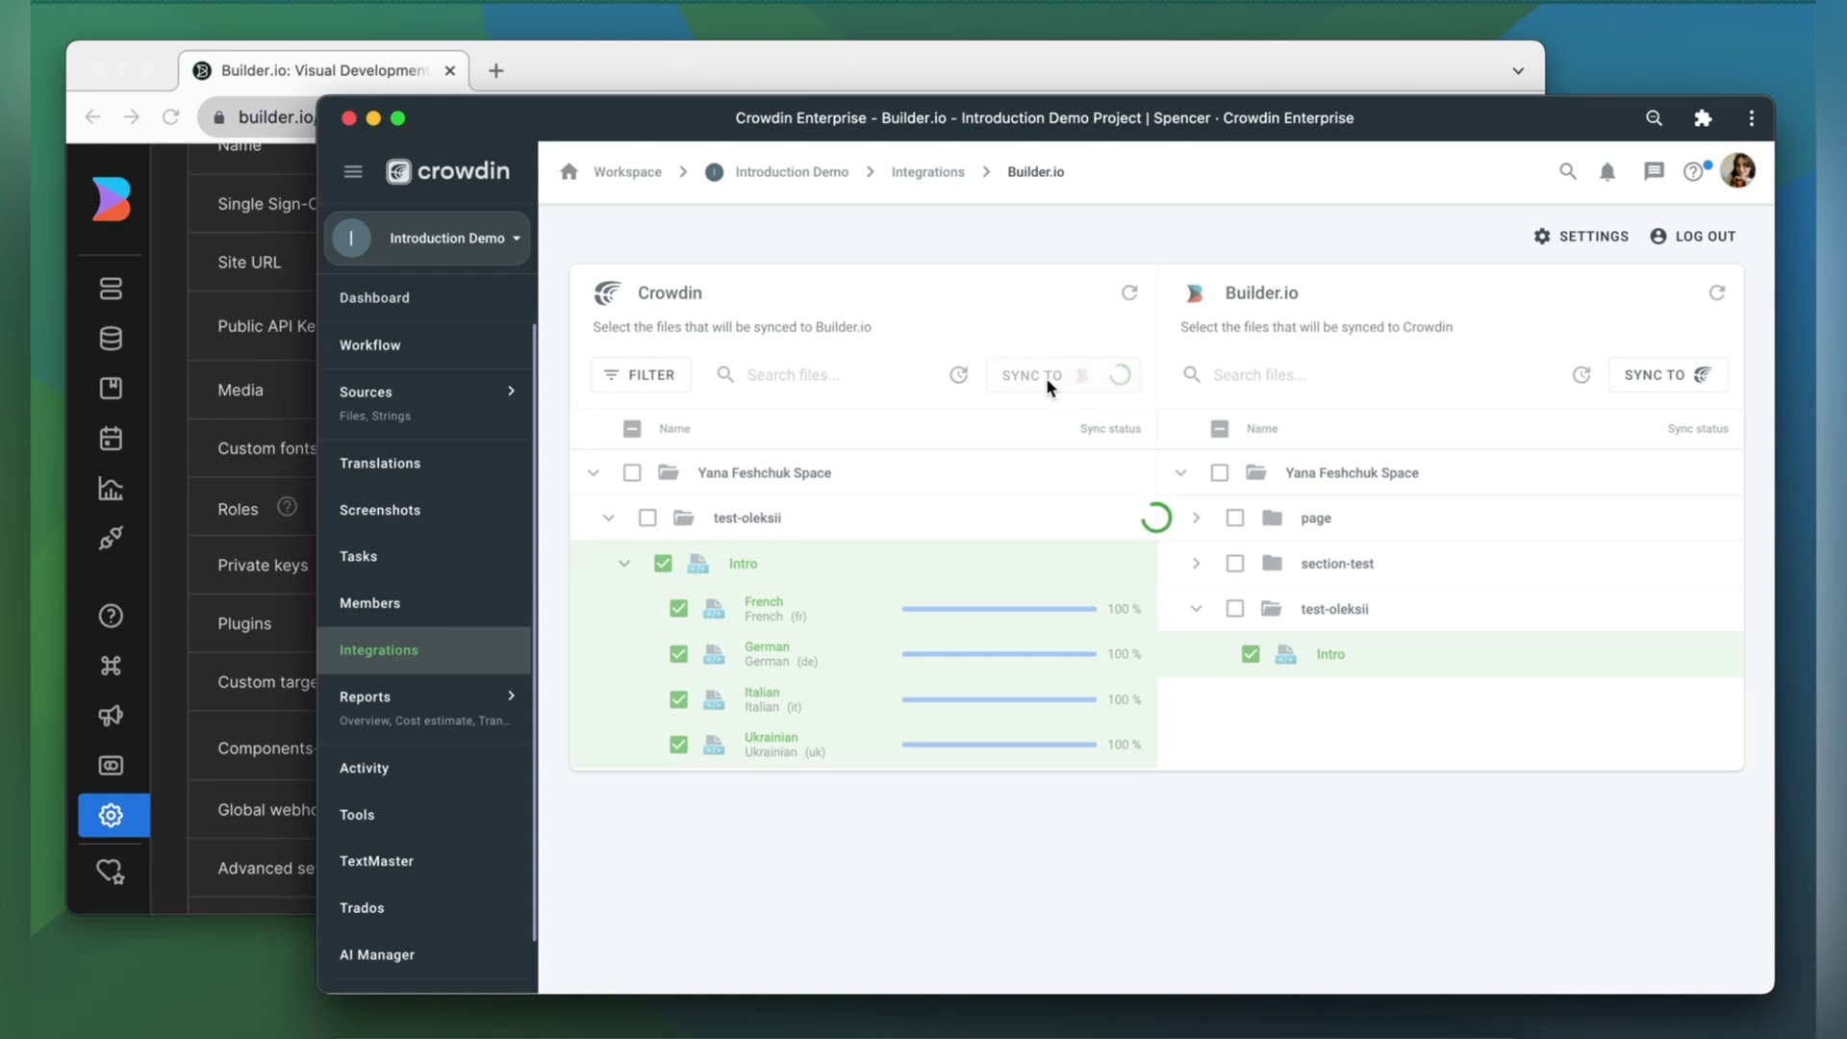
# Step: Open the Intro content entry in Builder.io and switch New field 0 to the 'it' locale
pyautogui.click(192, 326)
pyautogui.click(110, 287)
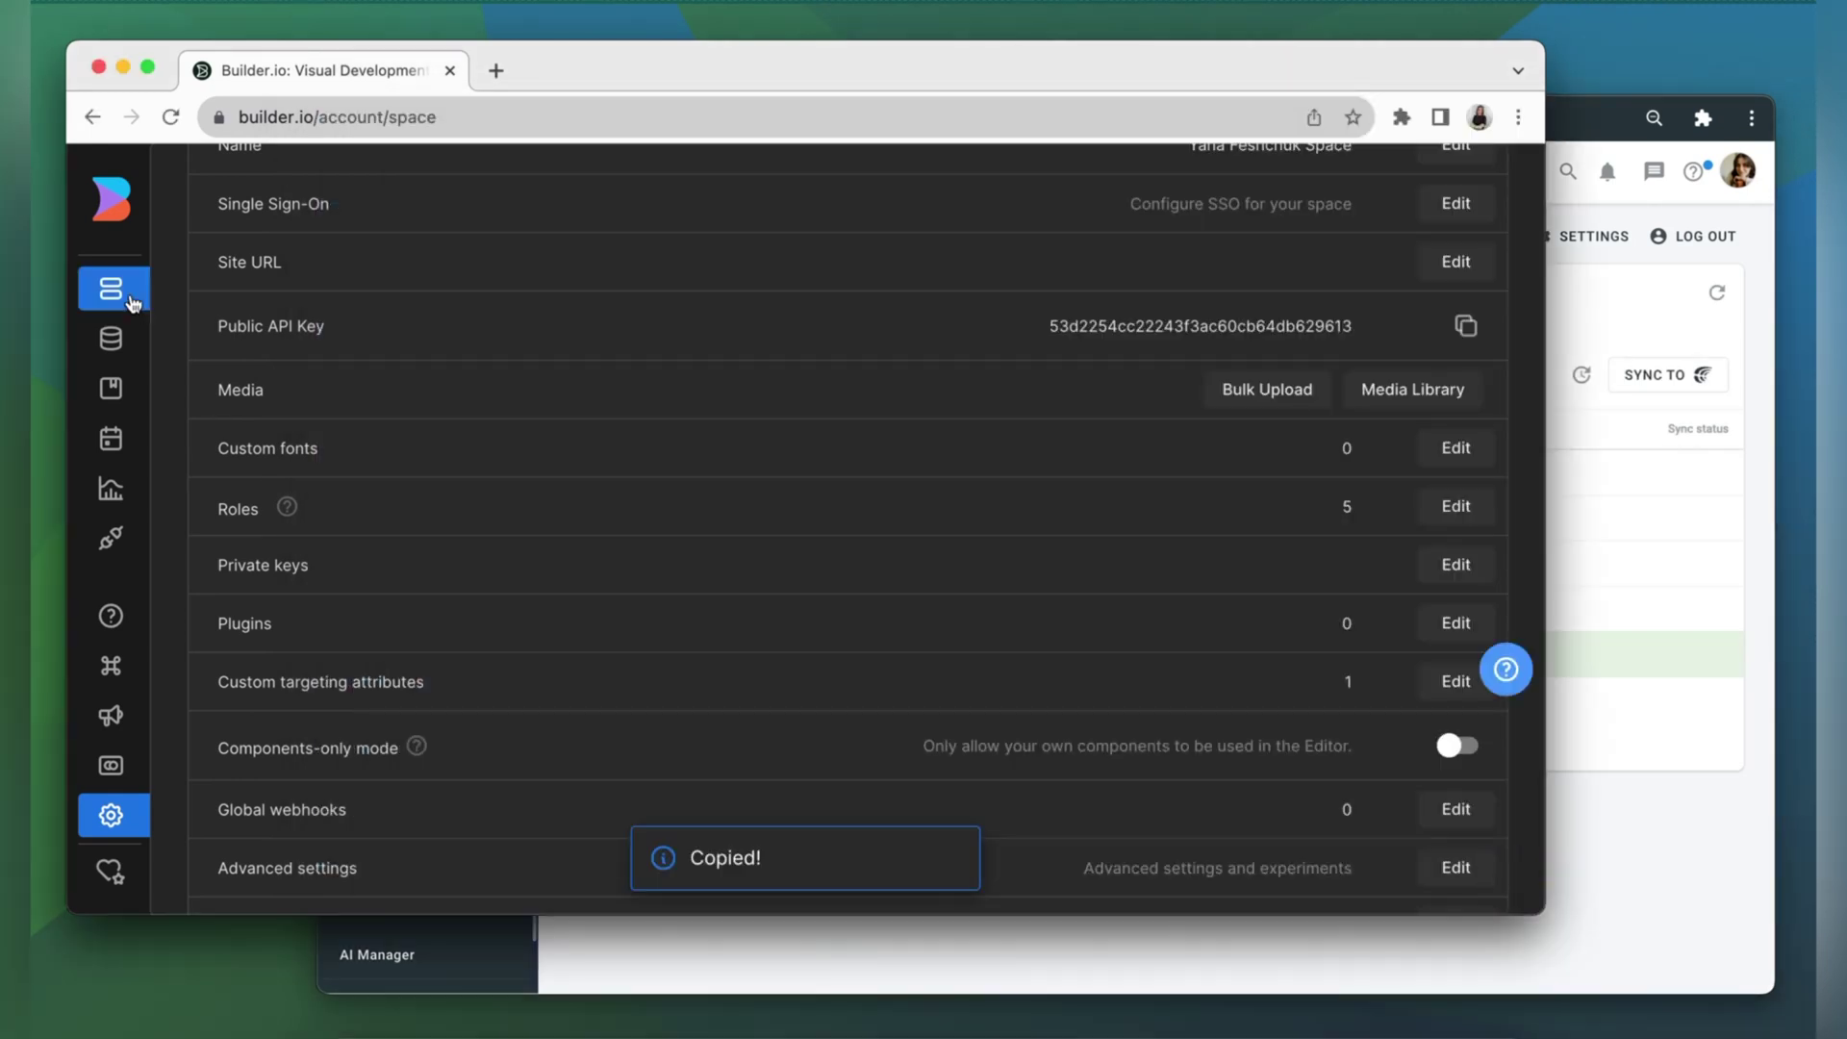
pyautogui.click(775, 516)
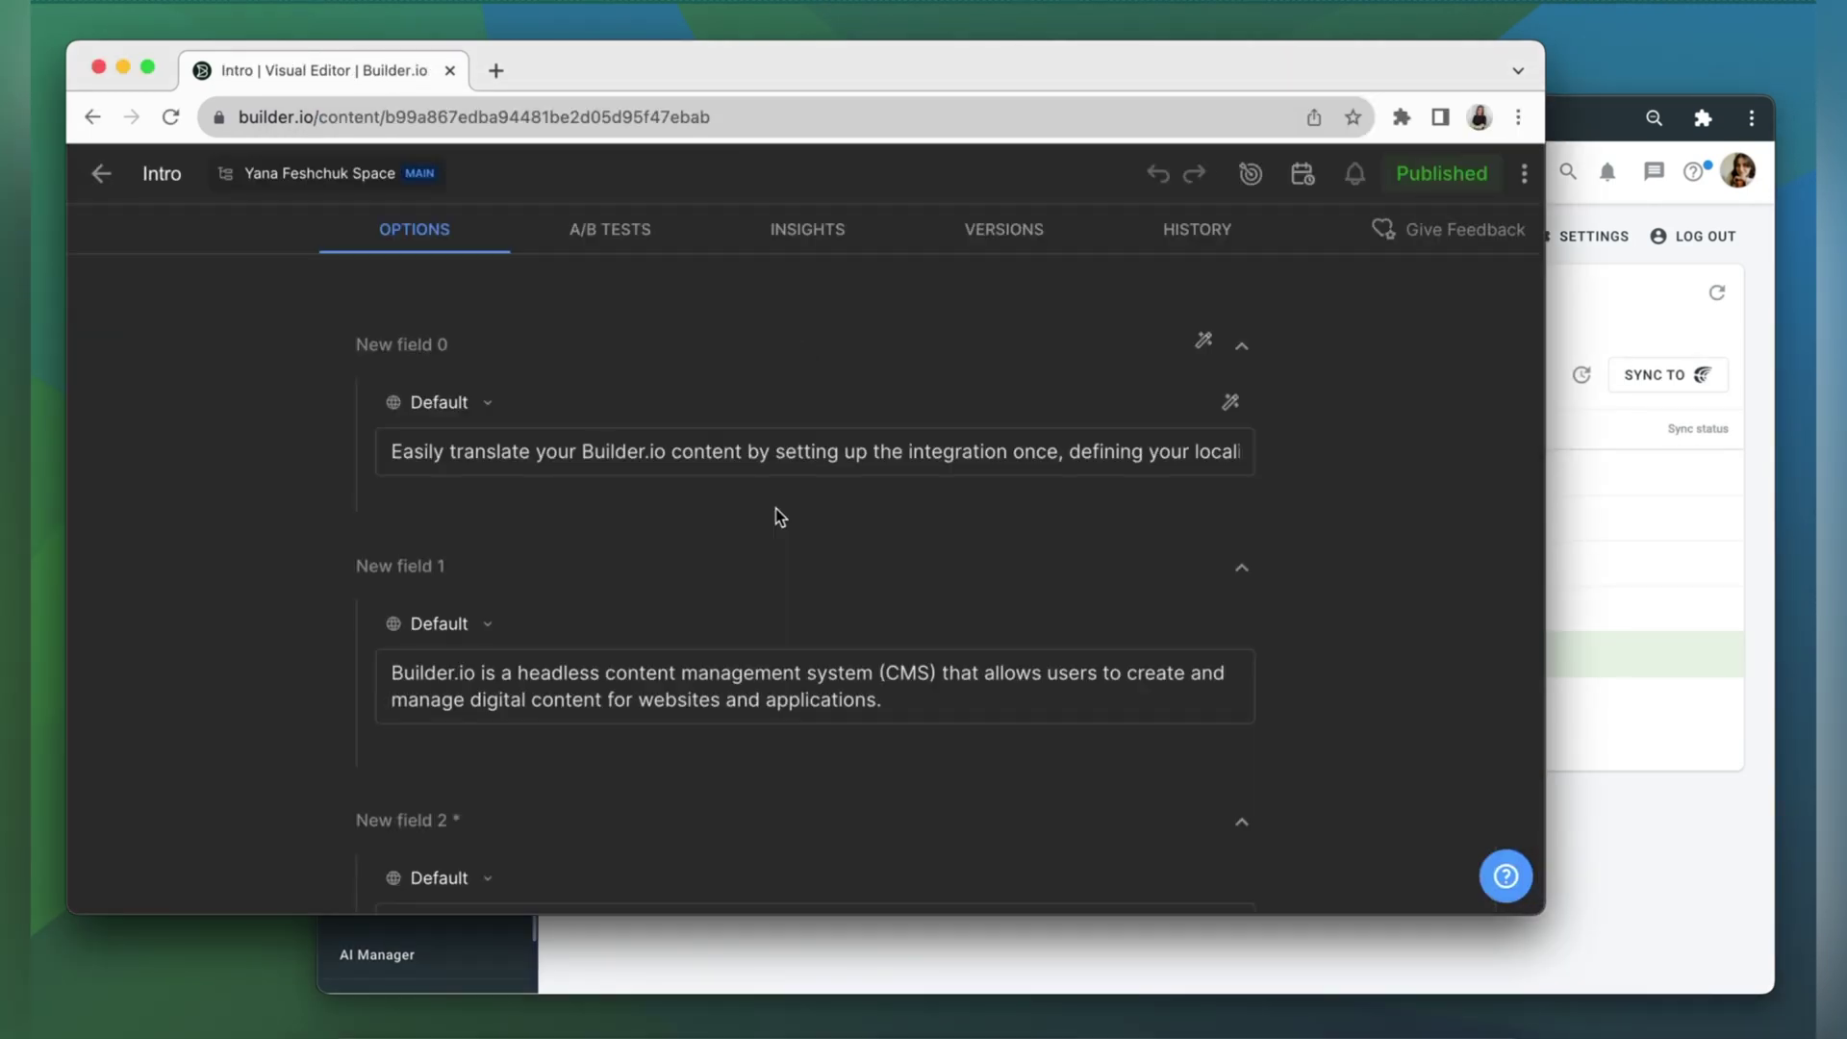
pyautogui.click(460, 413)
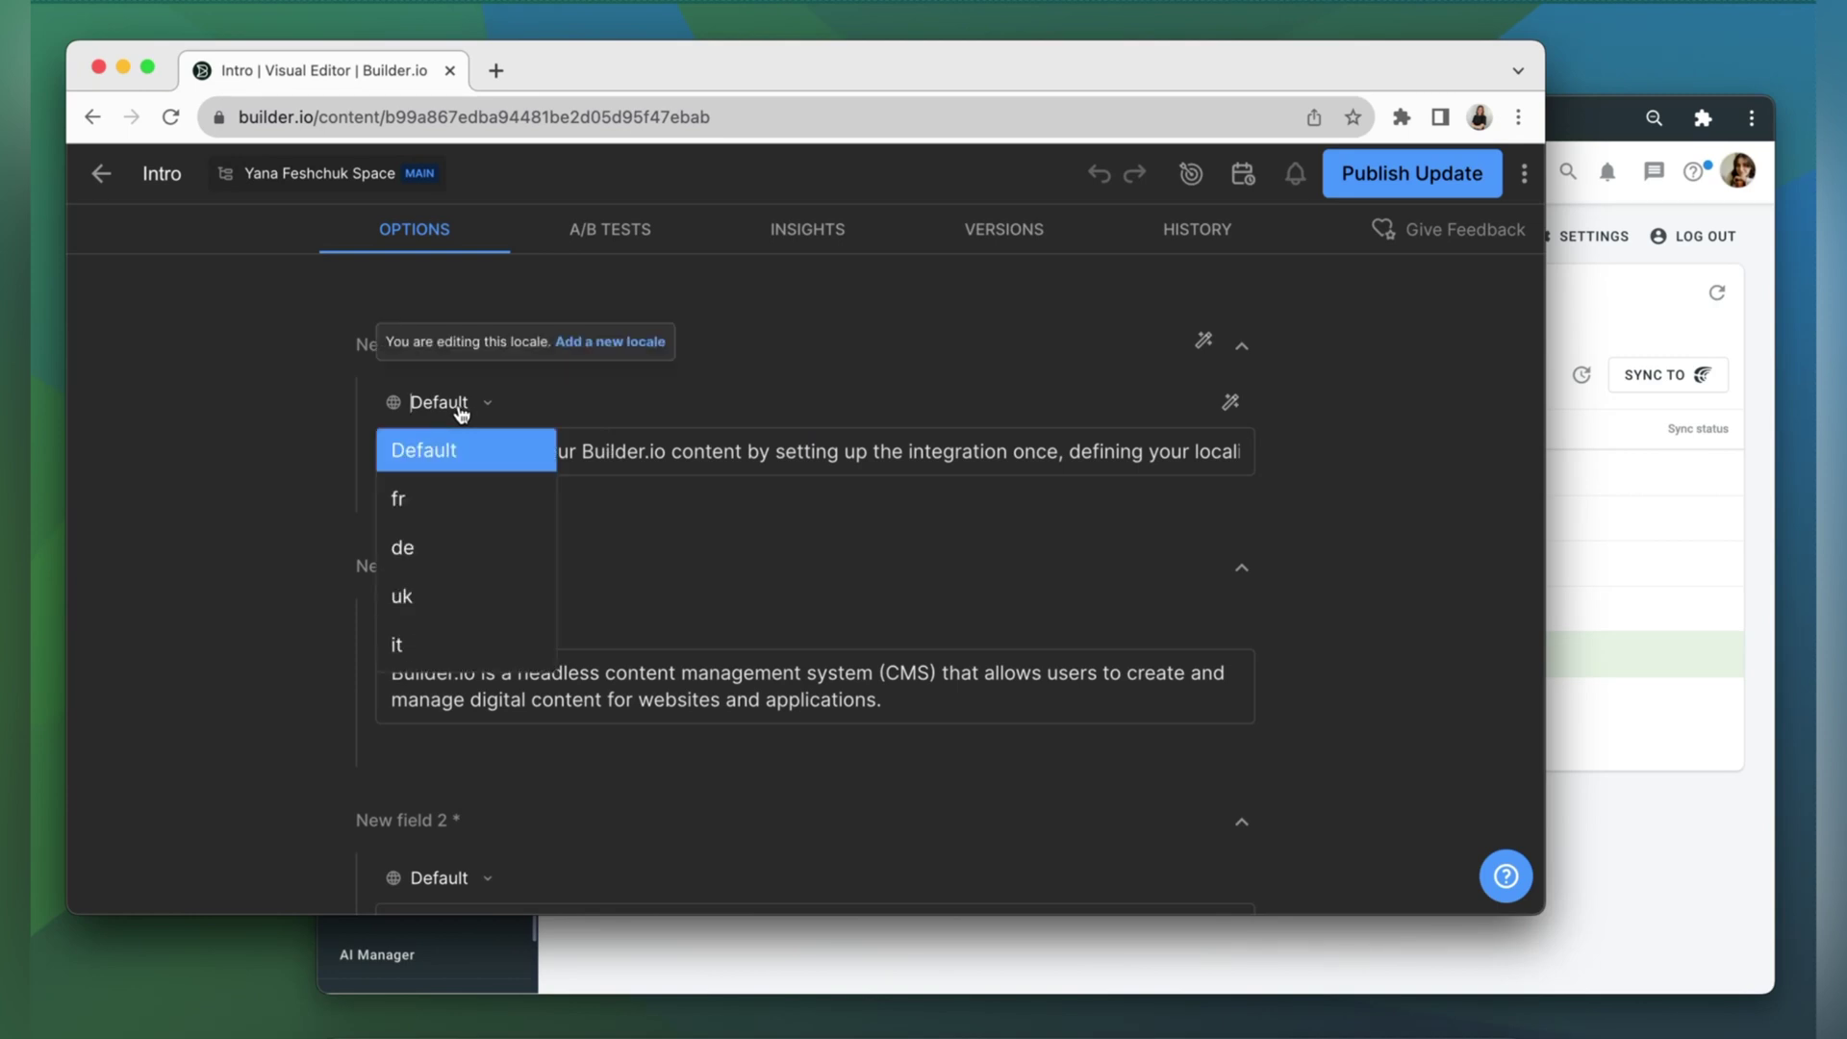
pyautogui.click(434, 646)
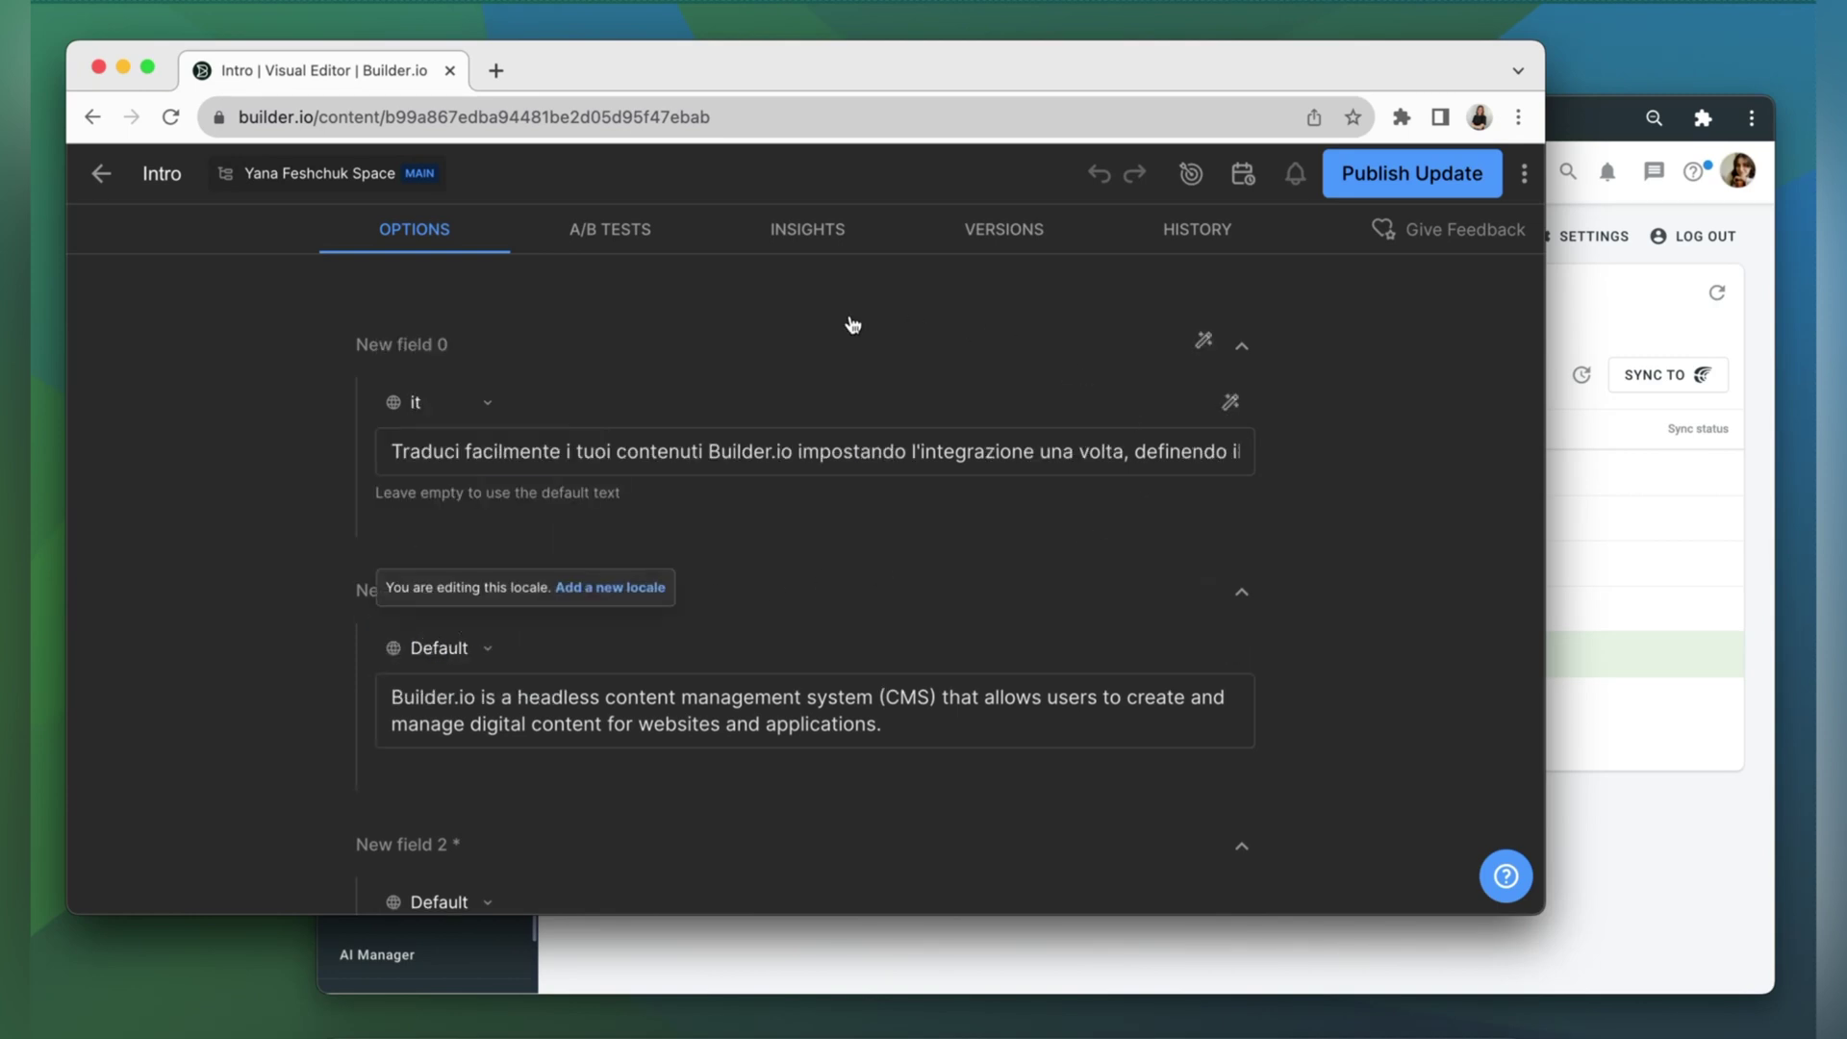